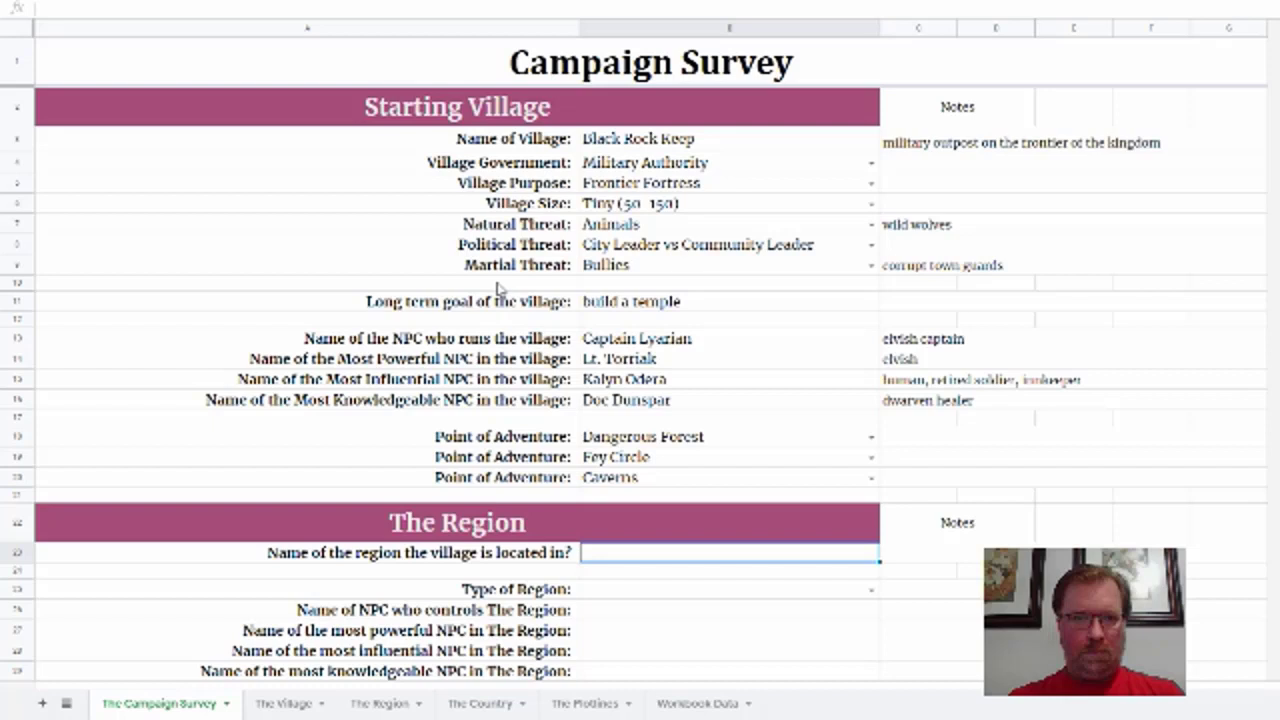
- Enter "Grimcrest Barrens" as the name of the region the village is located in
scroll(498, 288, down, 1)
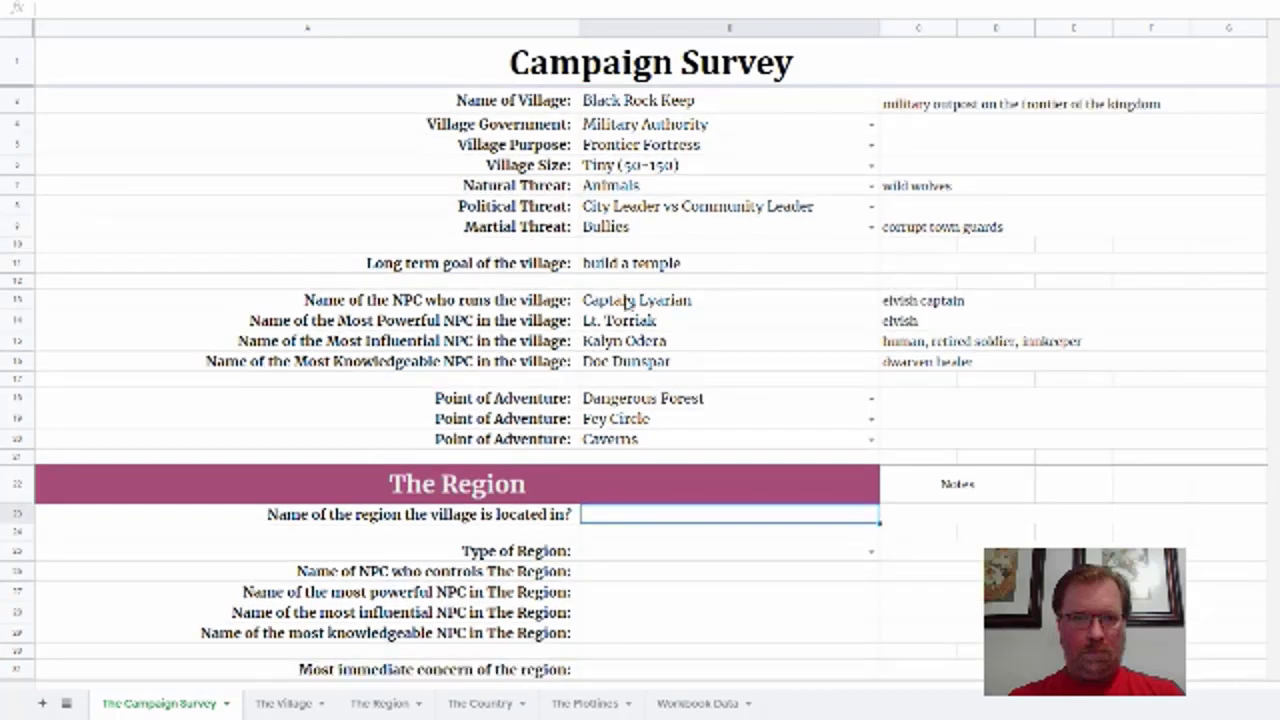
scroll(669, 321, down, 1)
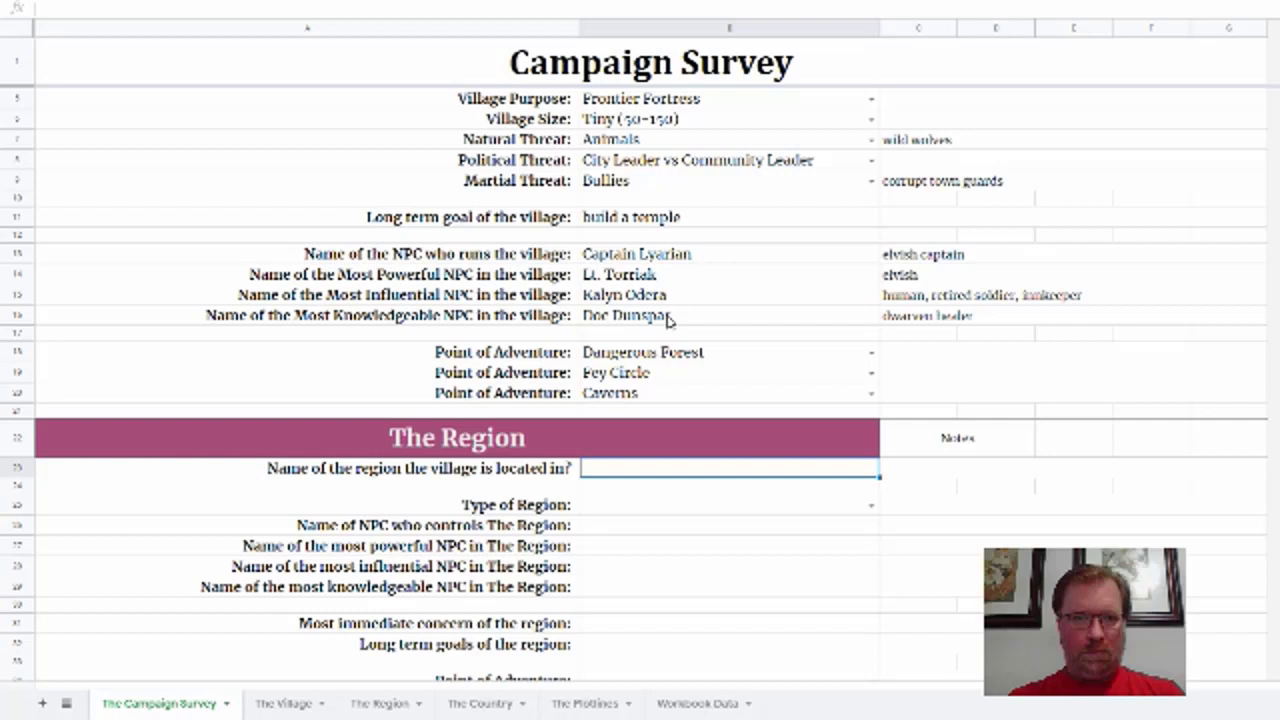
scroll(669, 318, down, 1)
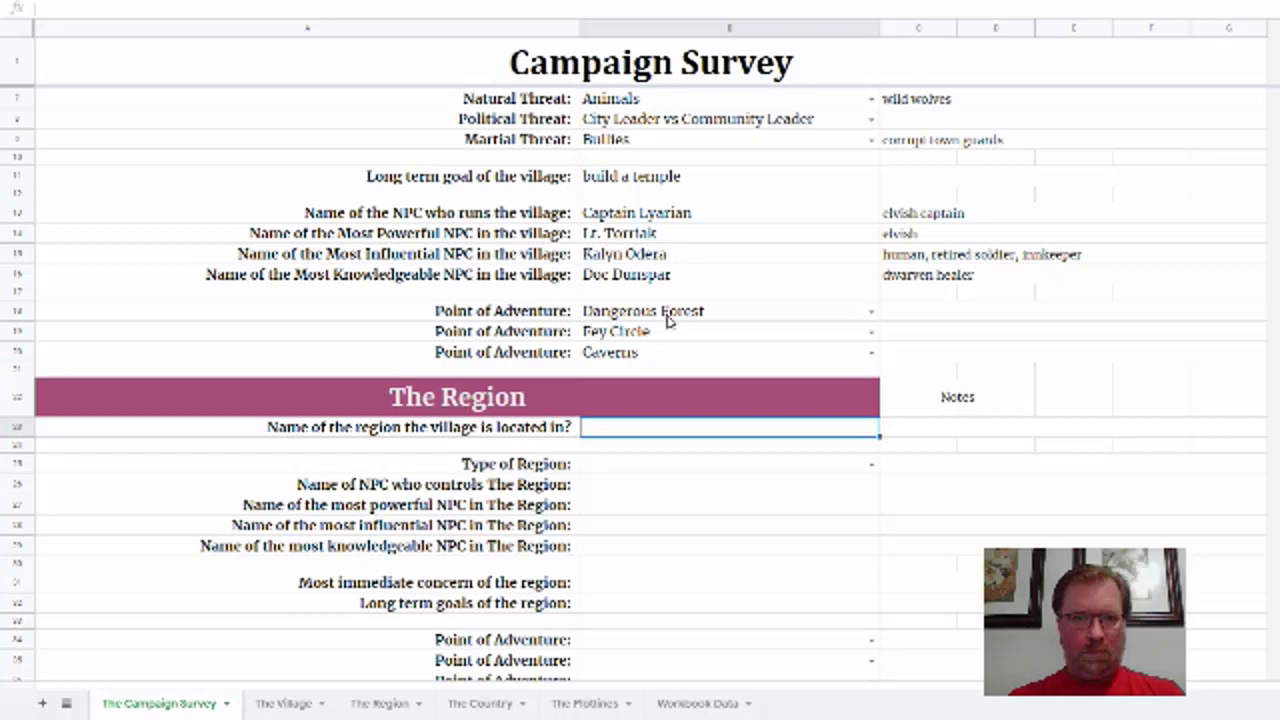
scroll(670, 319, down, 1)
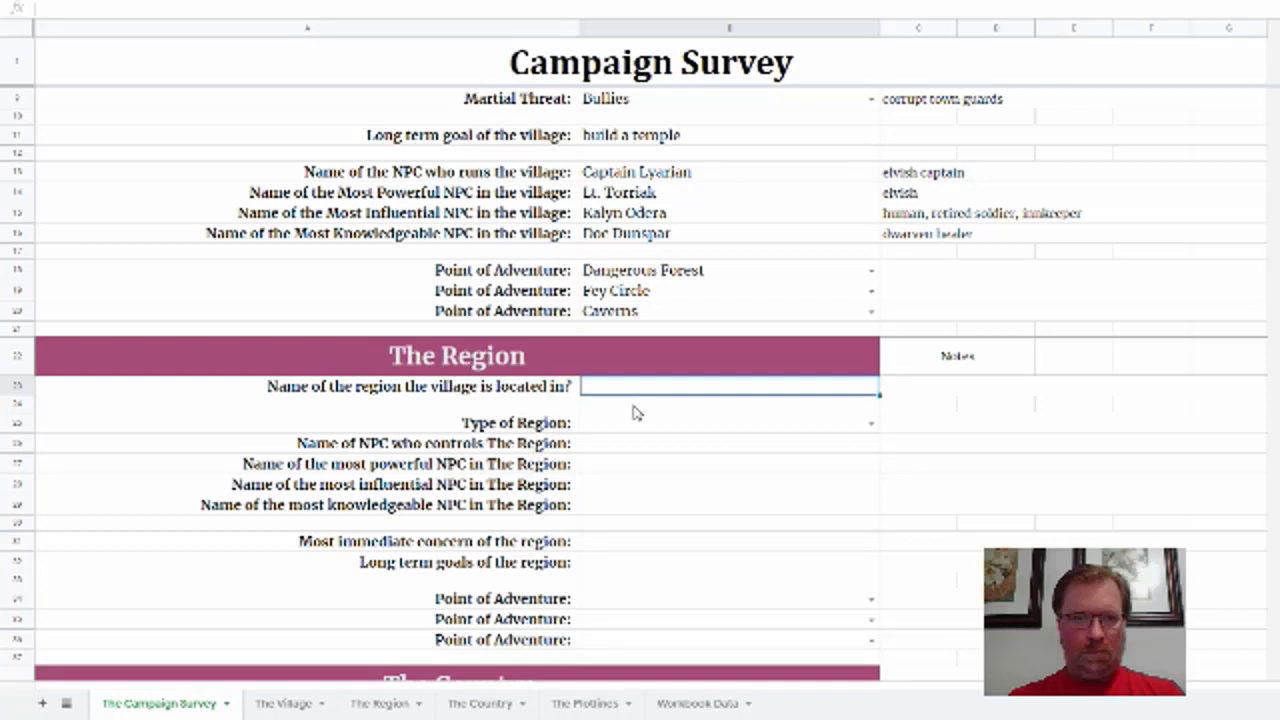
text(Gebb)
key(BackSpace)
key(BackSpace)
key(BackSpace)
key(BackSpace)
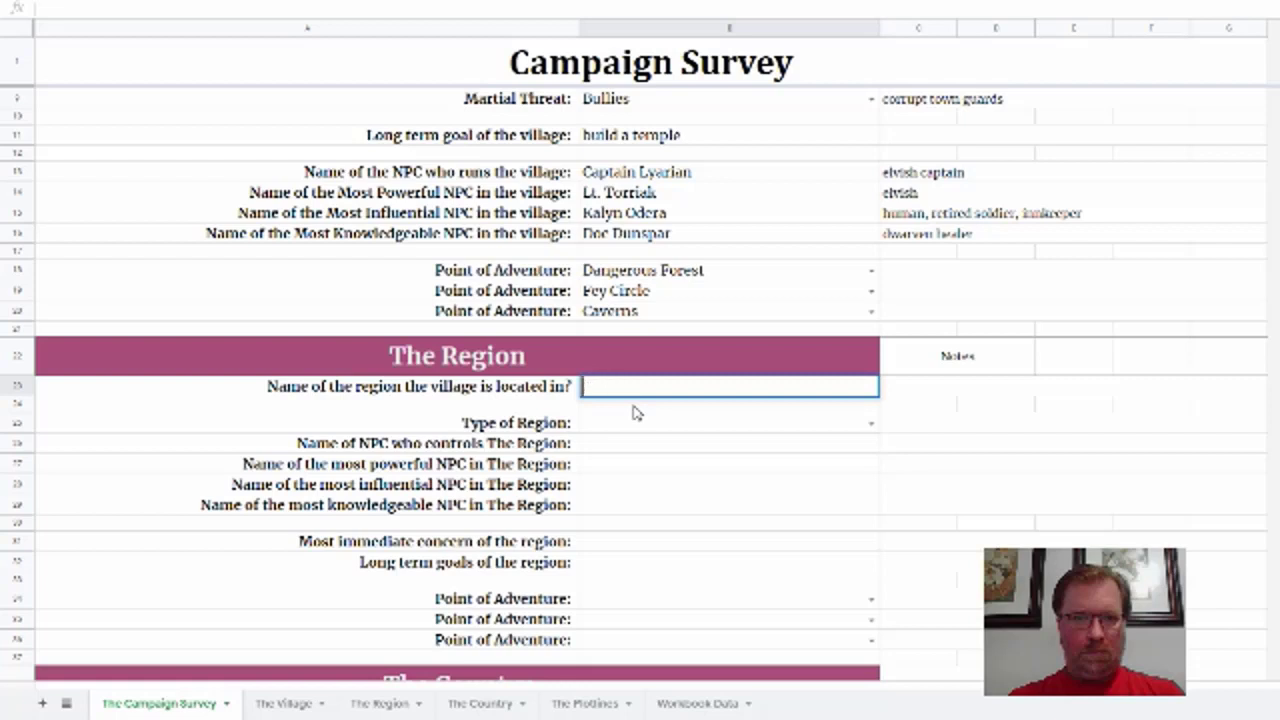
text(Grimcres)
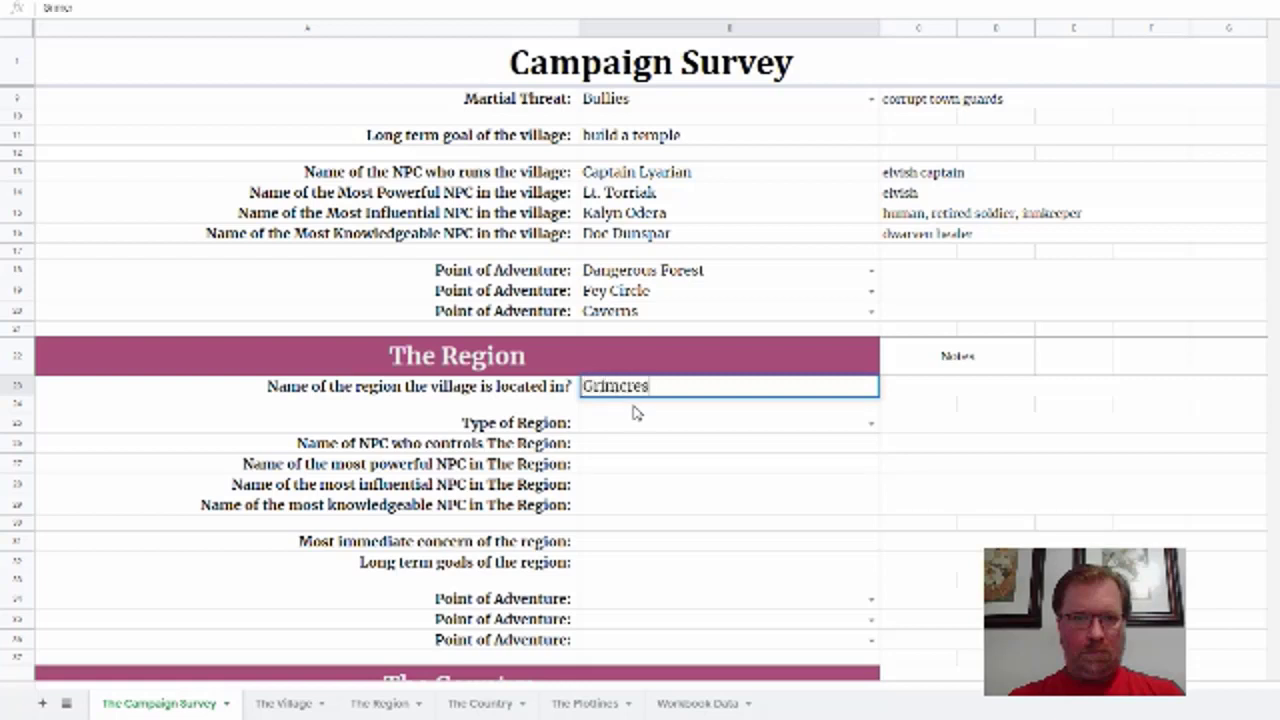
text(t Barrens)
key(Tab)
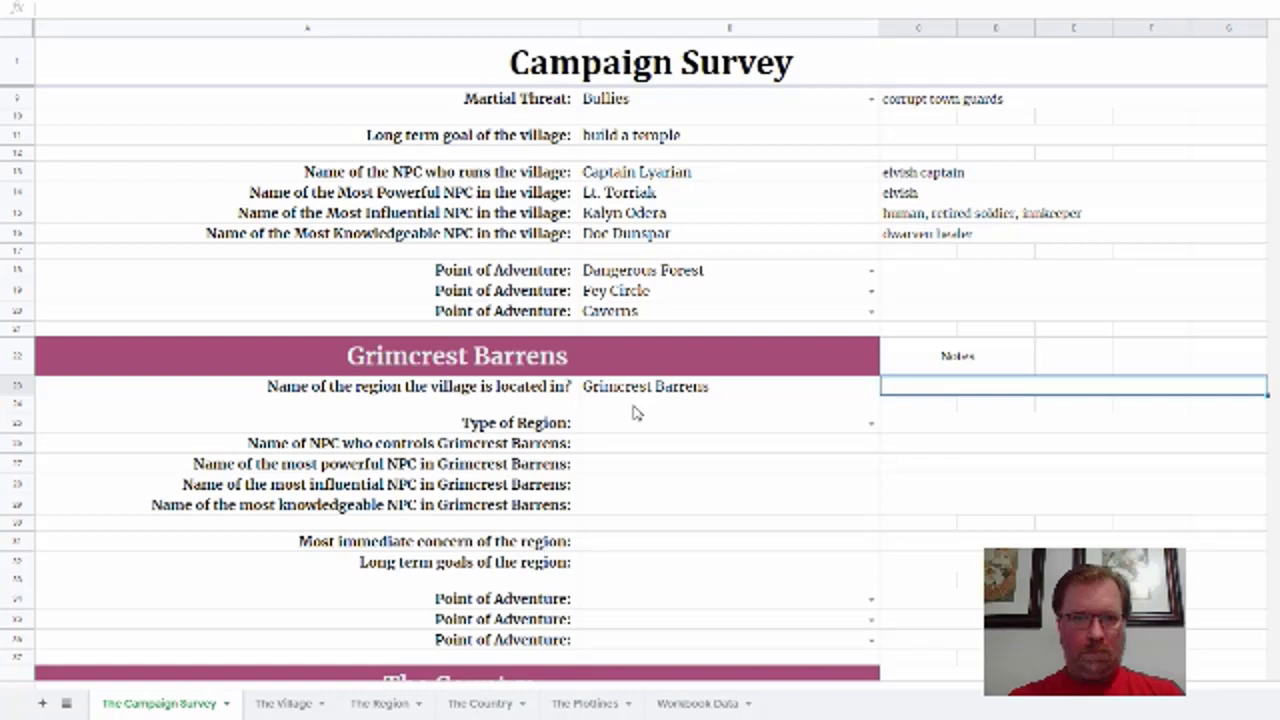
- Set the Type of Region to March
click(616, 425)
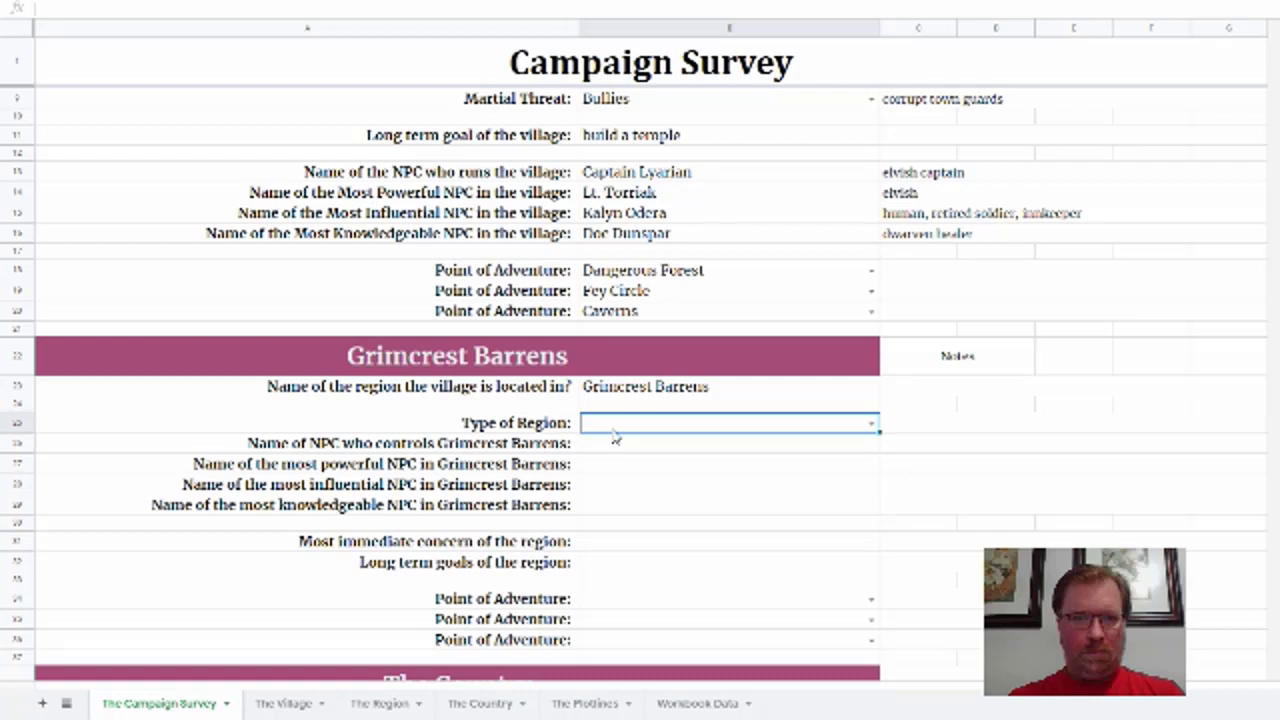
click(871, 423)
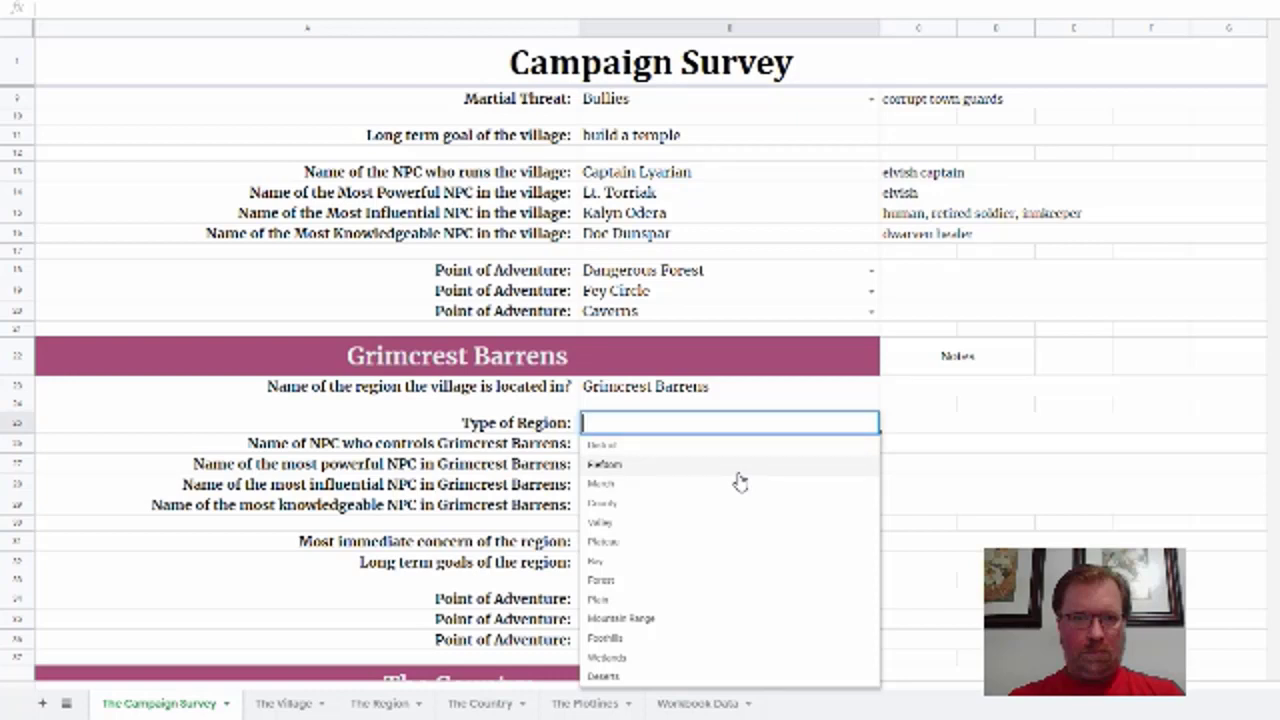
click(650, 485)
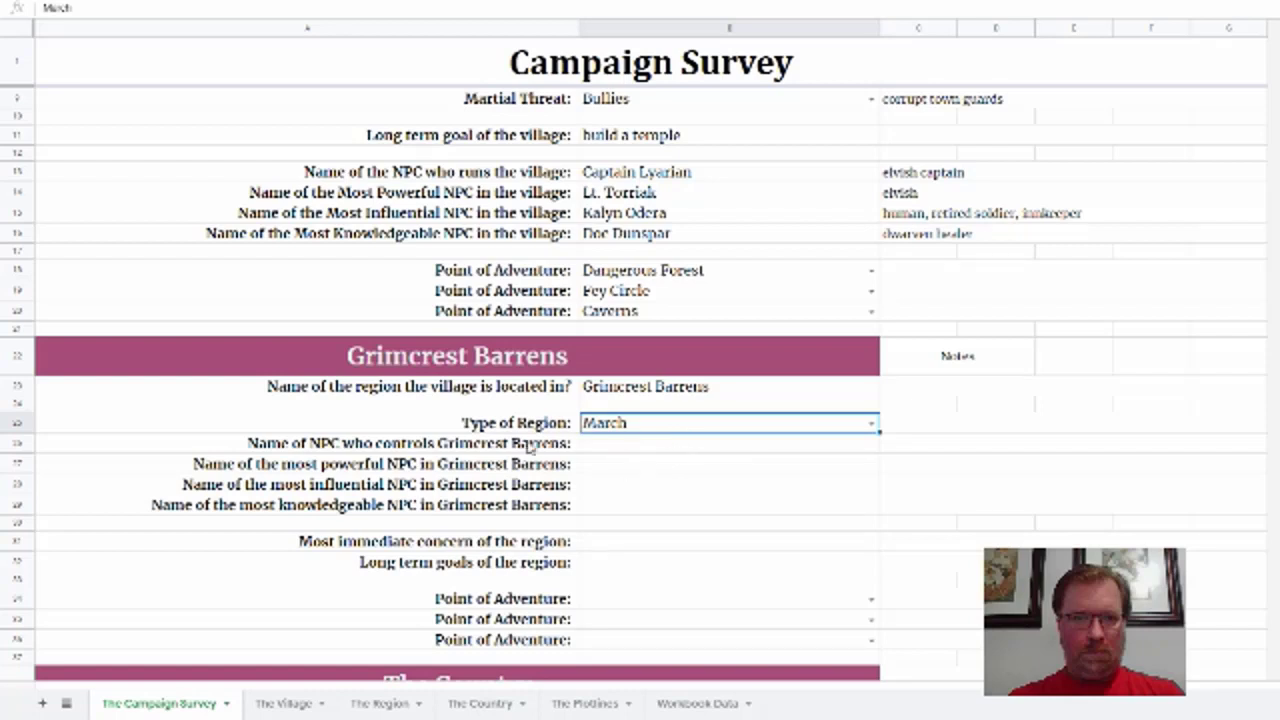
- Enter "Baron Rothgar" as the NPC who controls Grimcrest Barrens
click(594, 446)
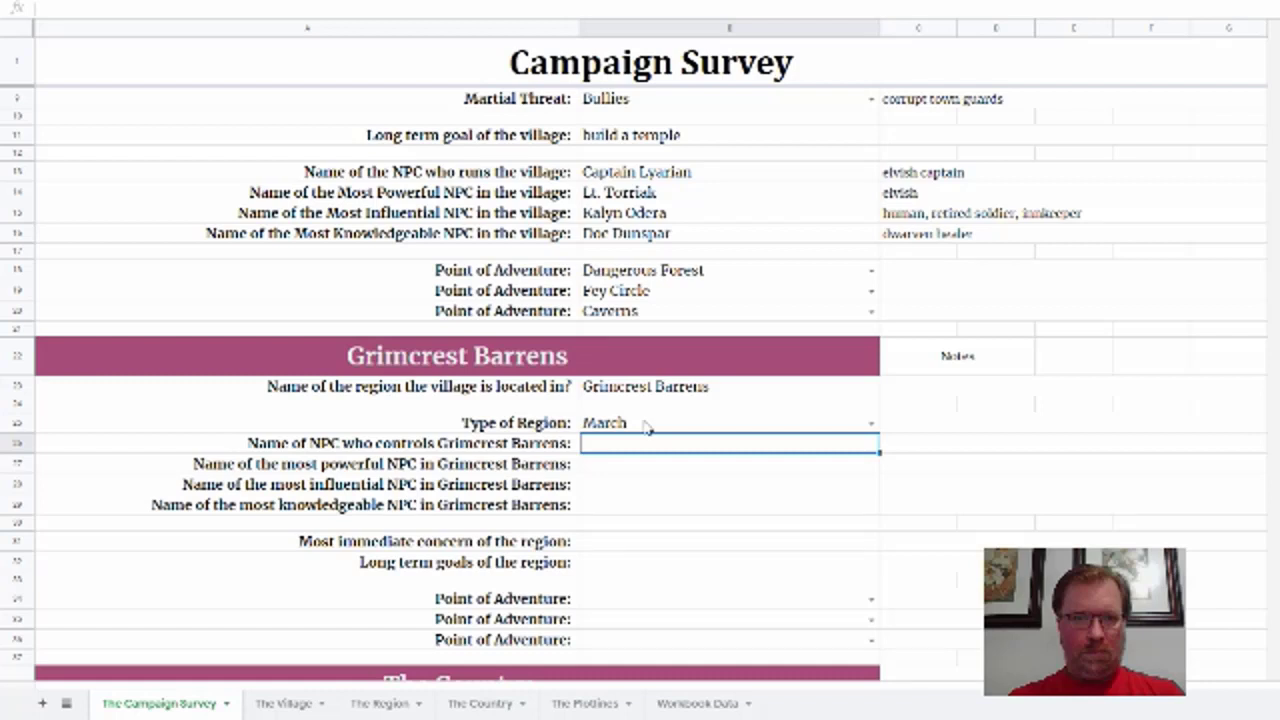
text(B)
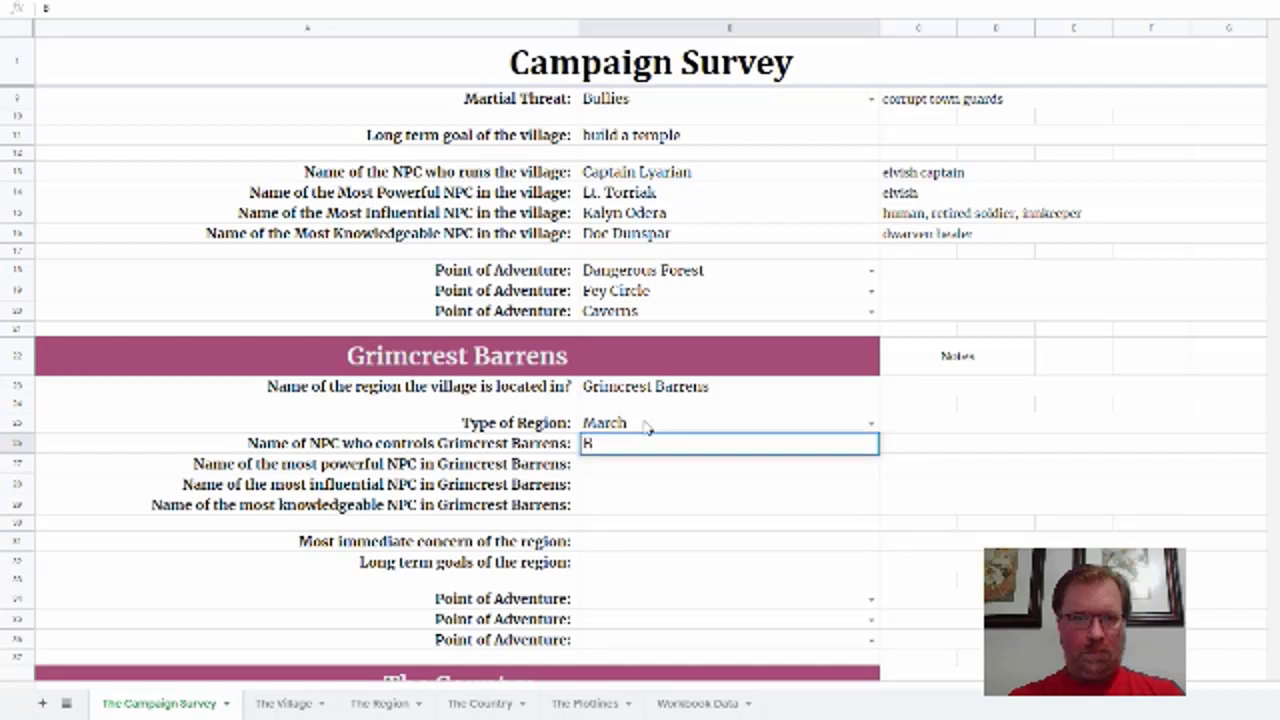
text(aron Rothgar)
key(Return)
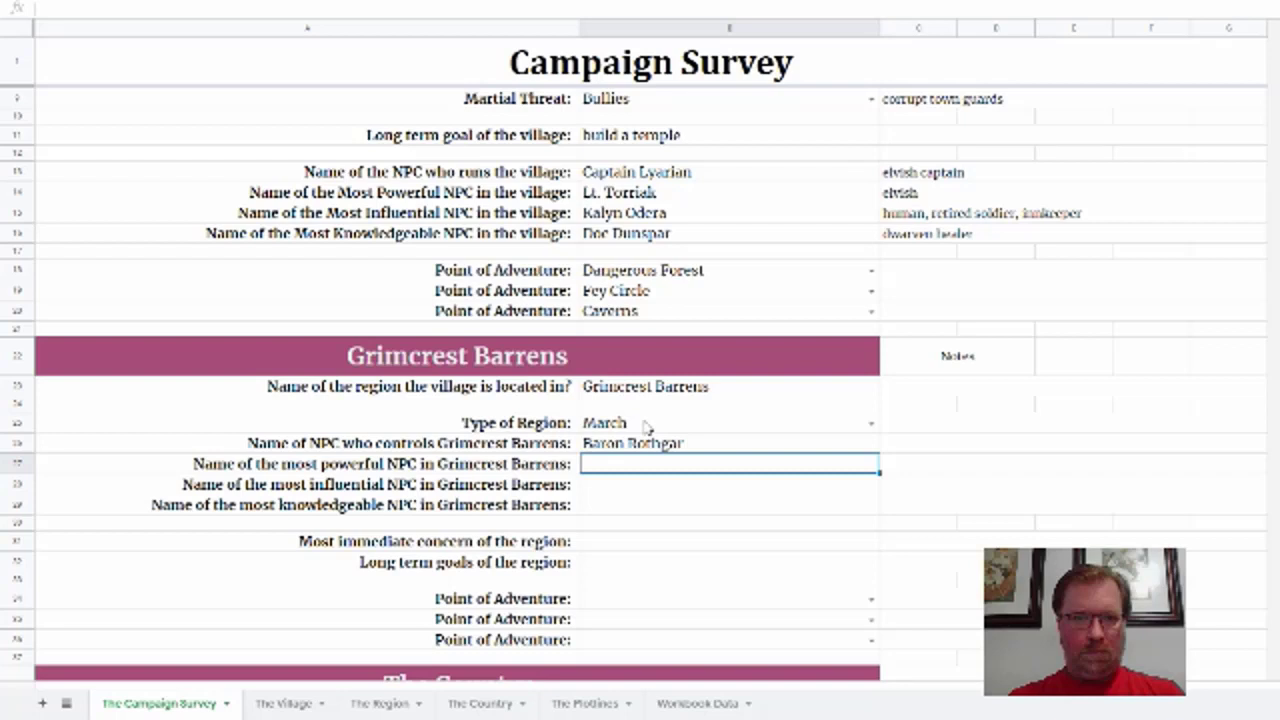
- Enter "General Dernstil Oakbreaker" as the region's most powerful NPC, with the note "elven general for Baron Rothgar"
text(General)
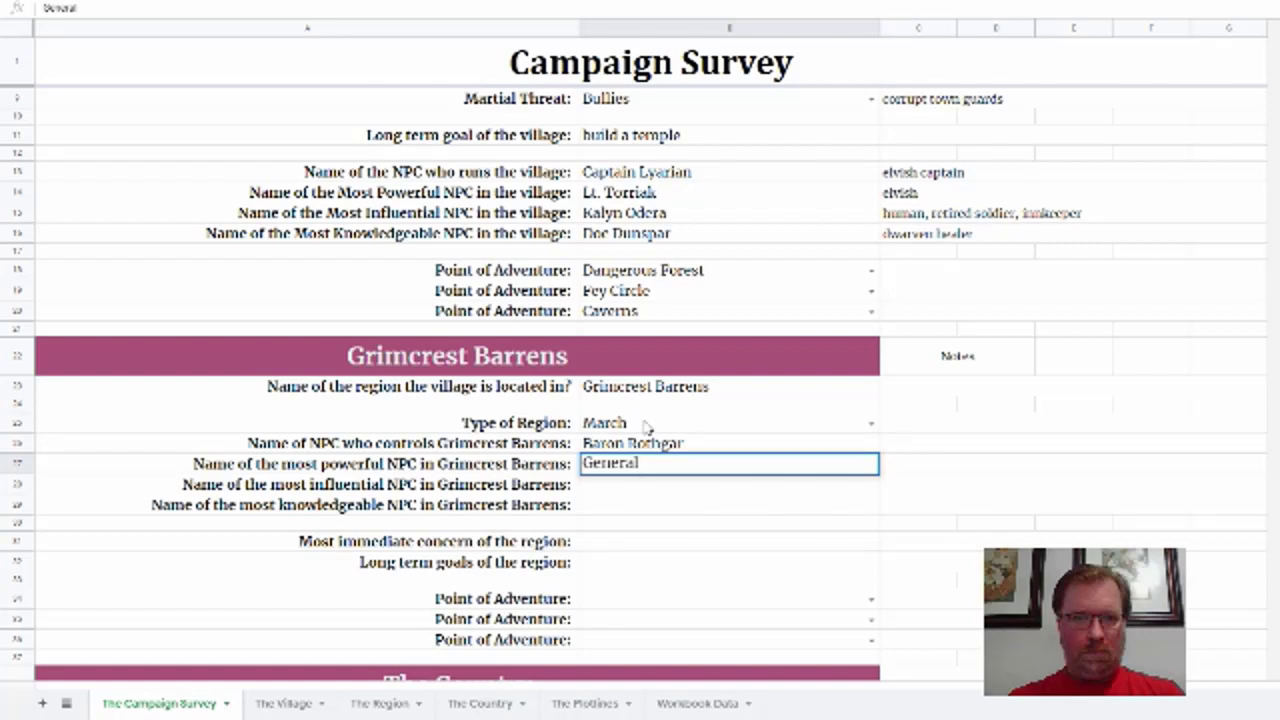
text(Dernstil Oakbreaker)
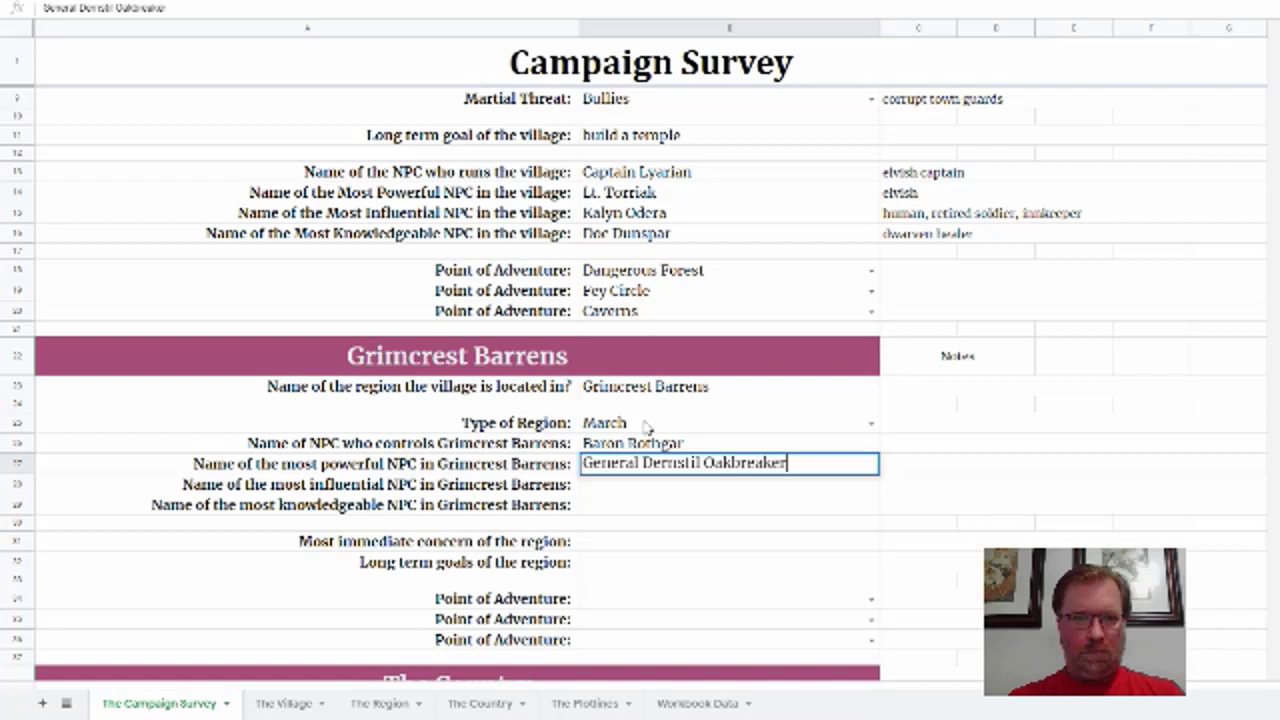
key(Return)
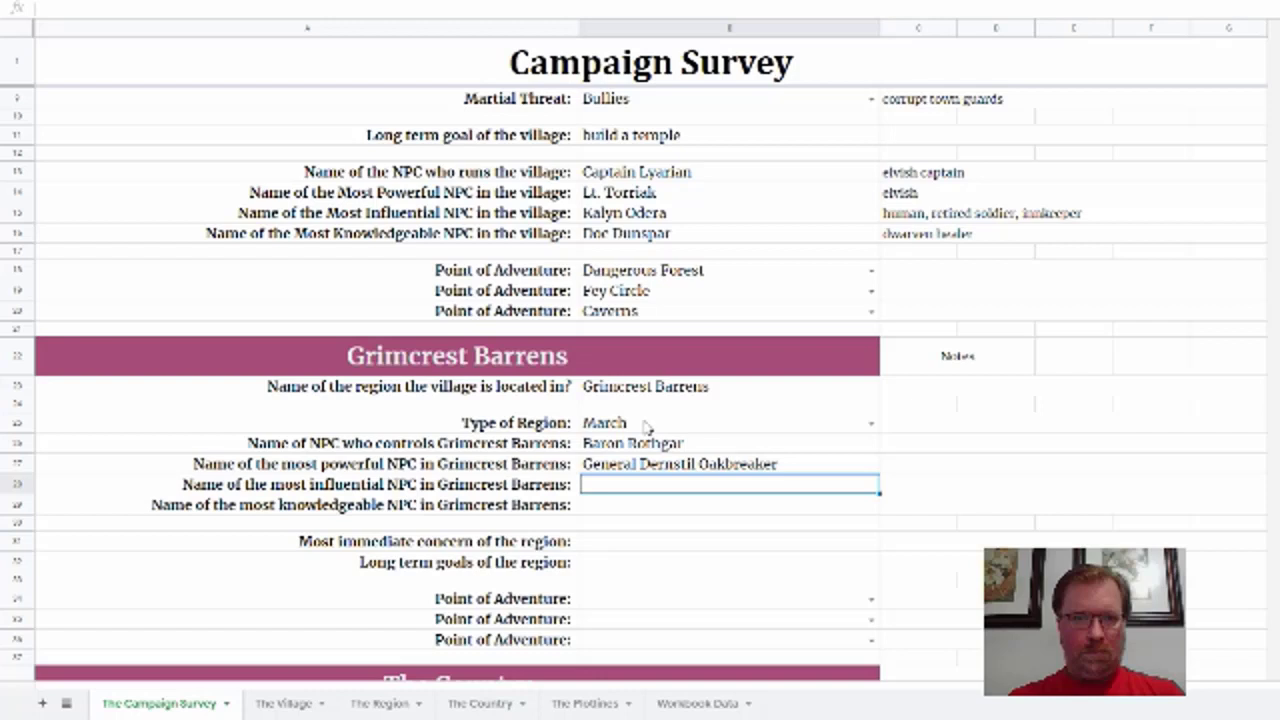
click(928, 470)
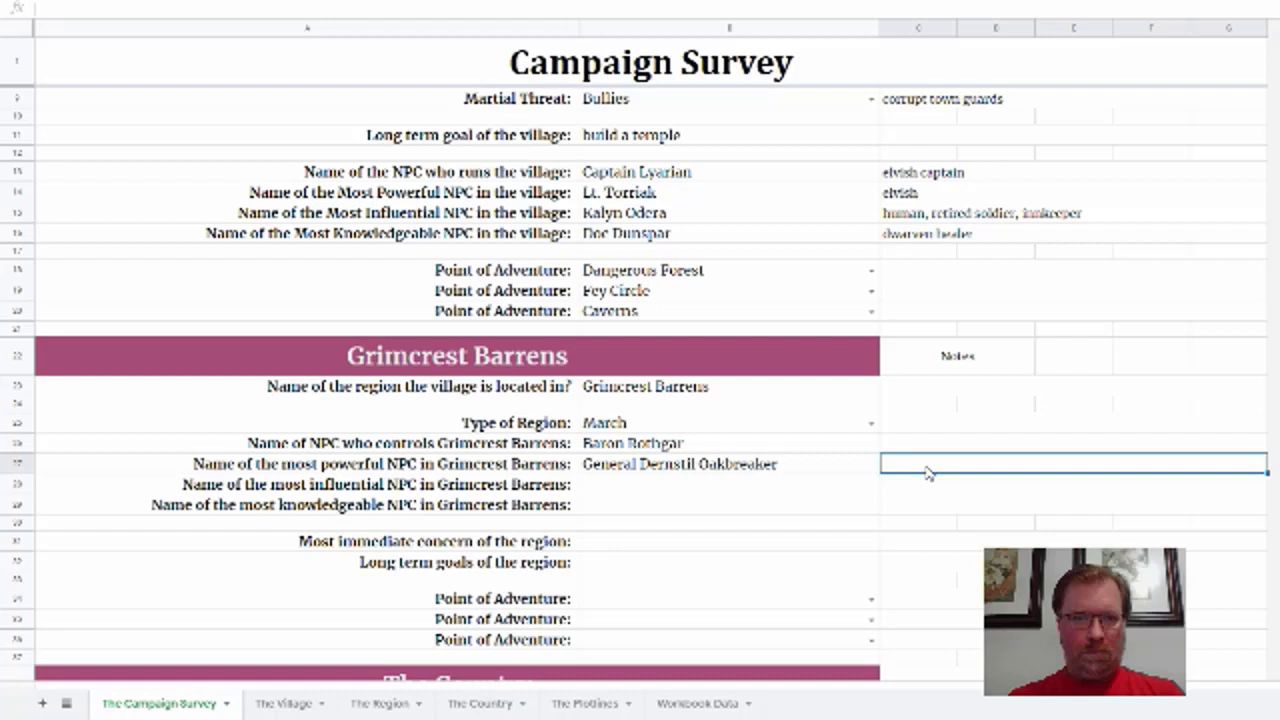
text(elven)
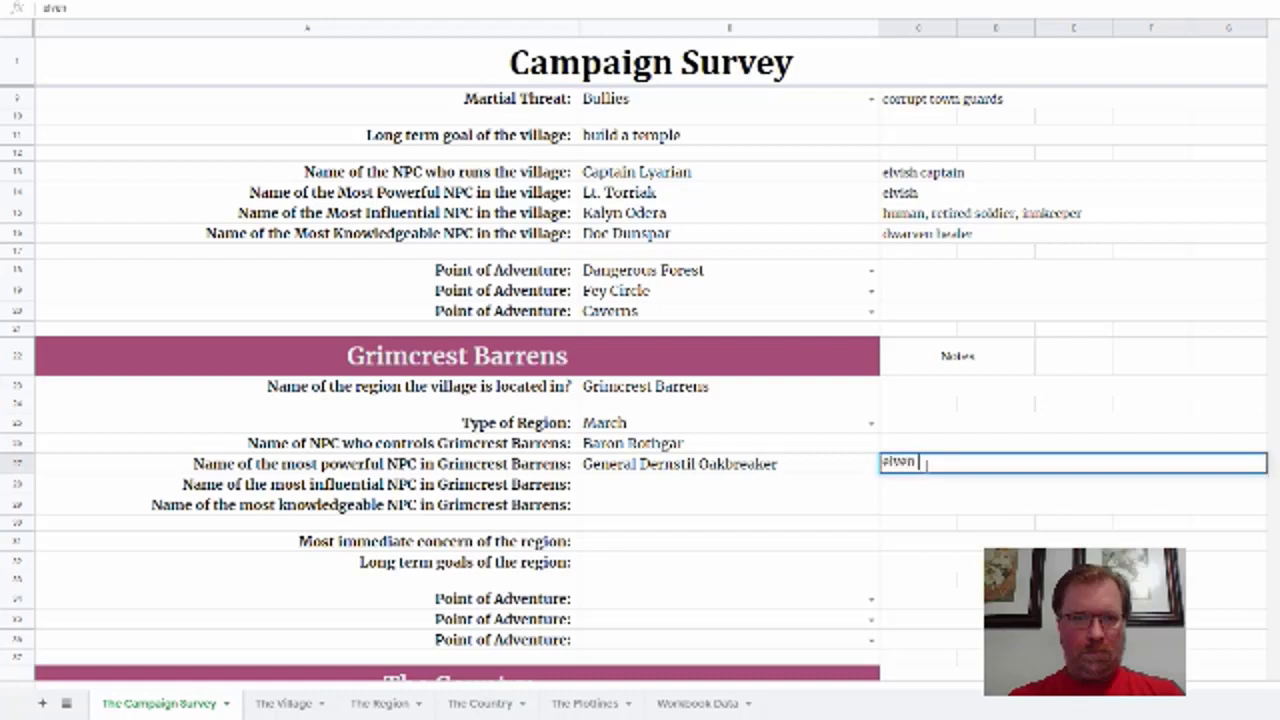
text( general for h)
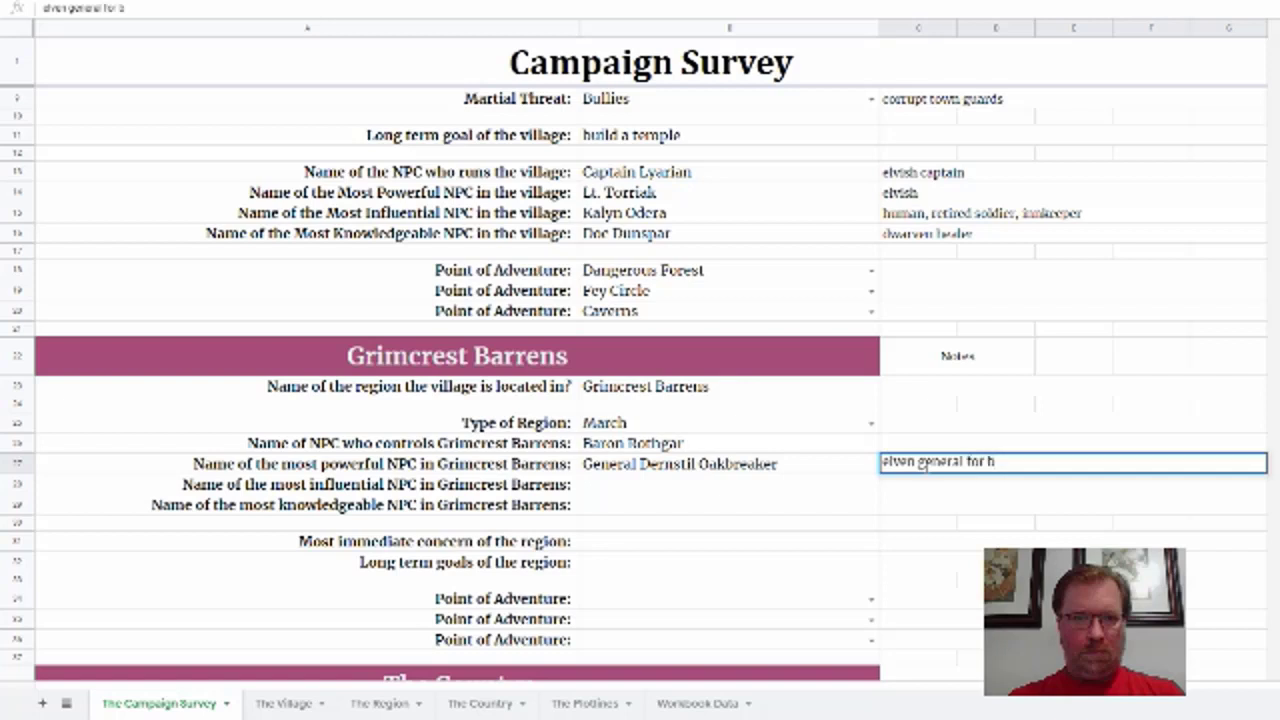
key(BackSpace)
text(Baron Roth)
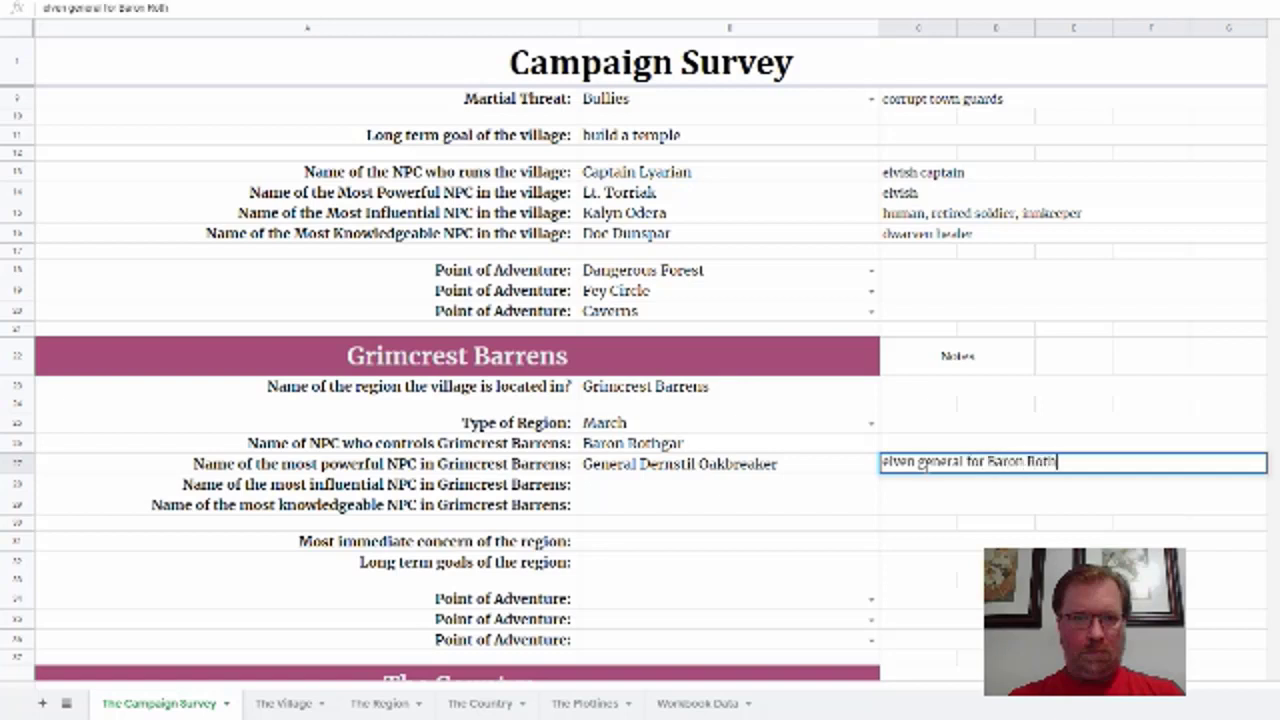
text(gar)
- Enter "Jyllian Hunt" as the region's most influential NPC, with the note "folk hero, Robin Hood type"
click(622, 490)
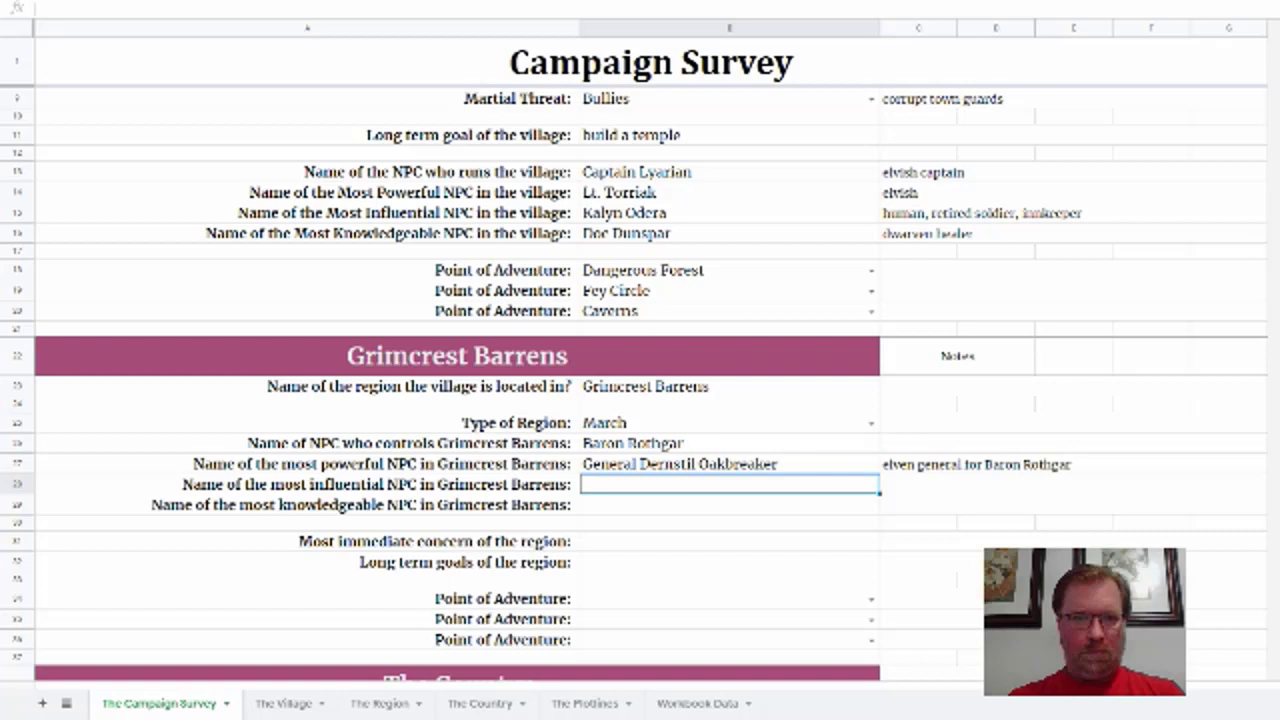
text(Jyllian)
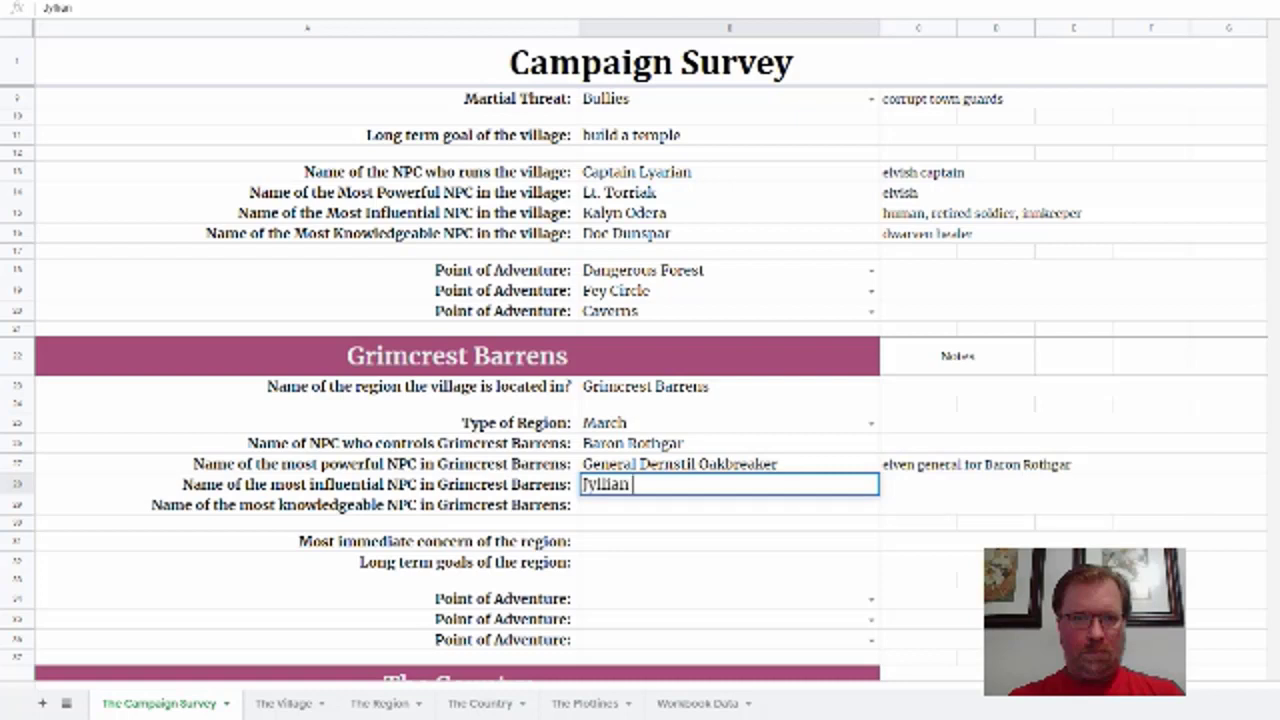
text( Hunt)
key(Tab)
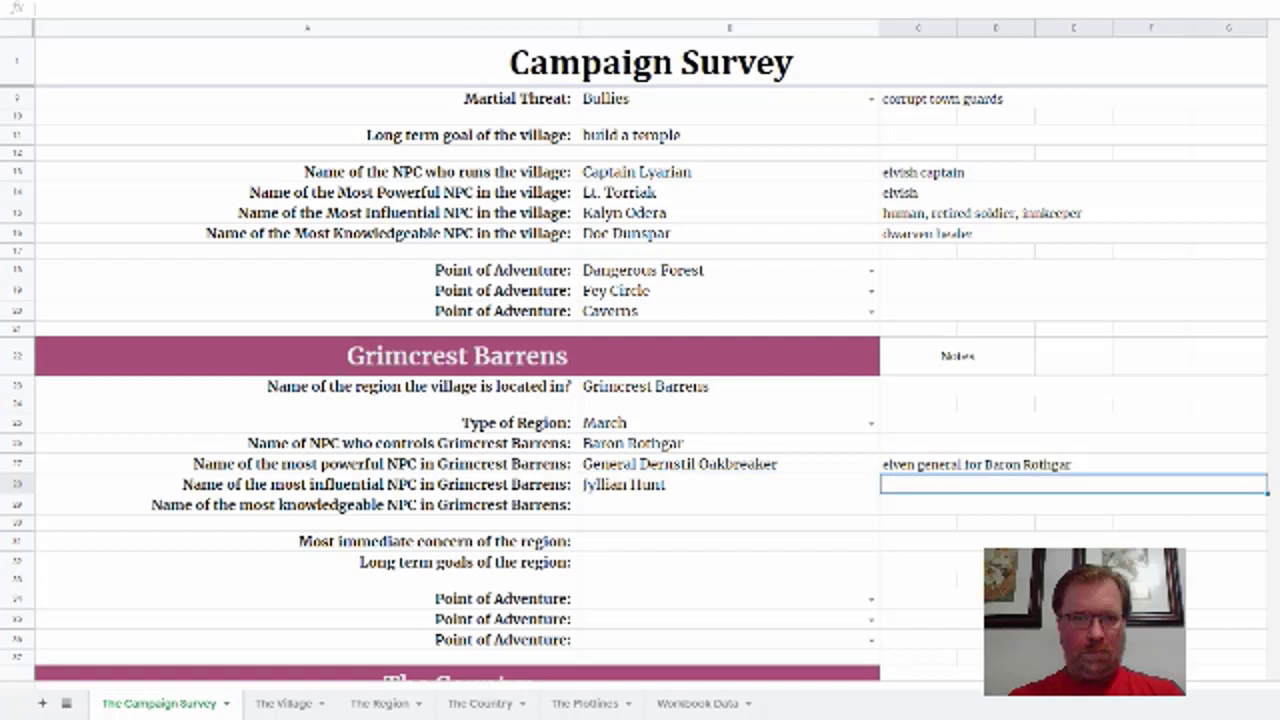
text(folk)
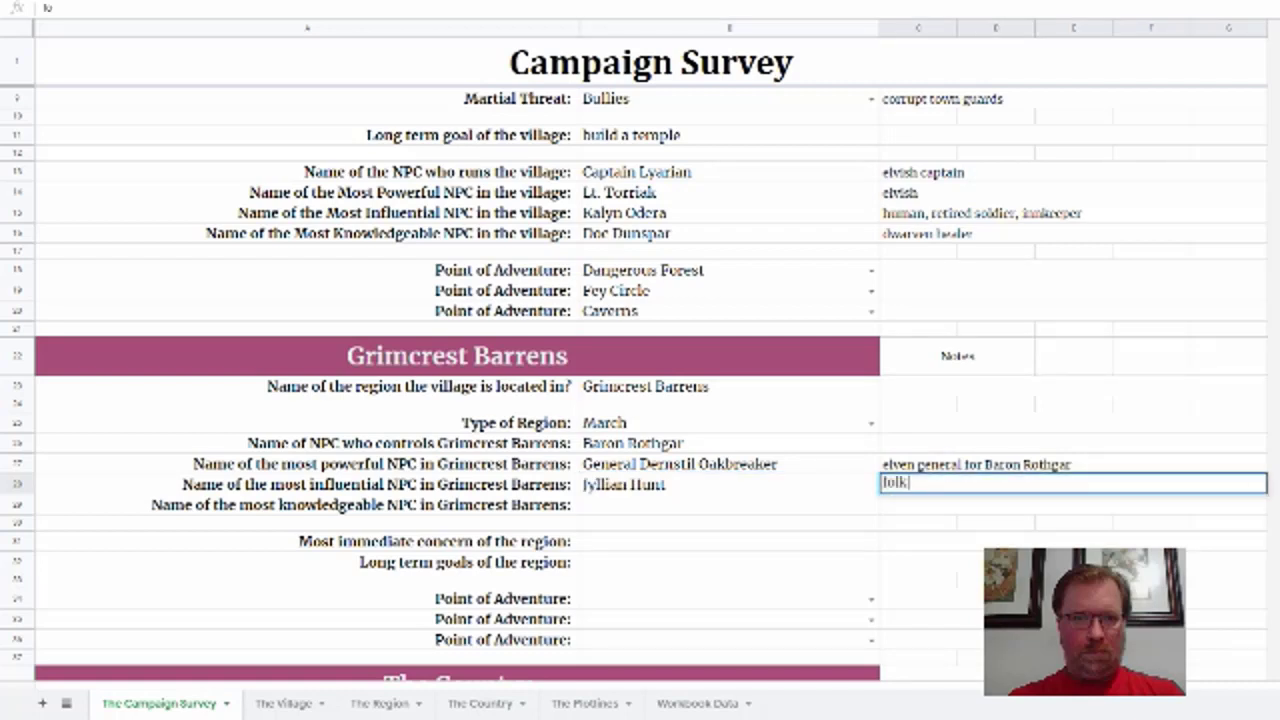
text( hero, Ro)
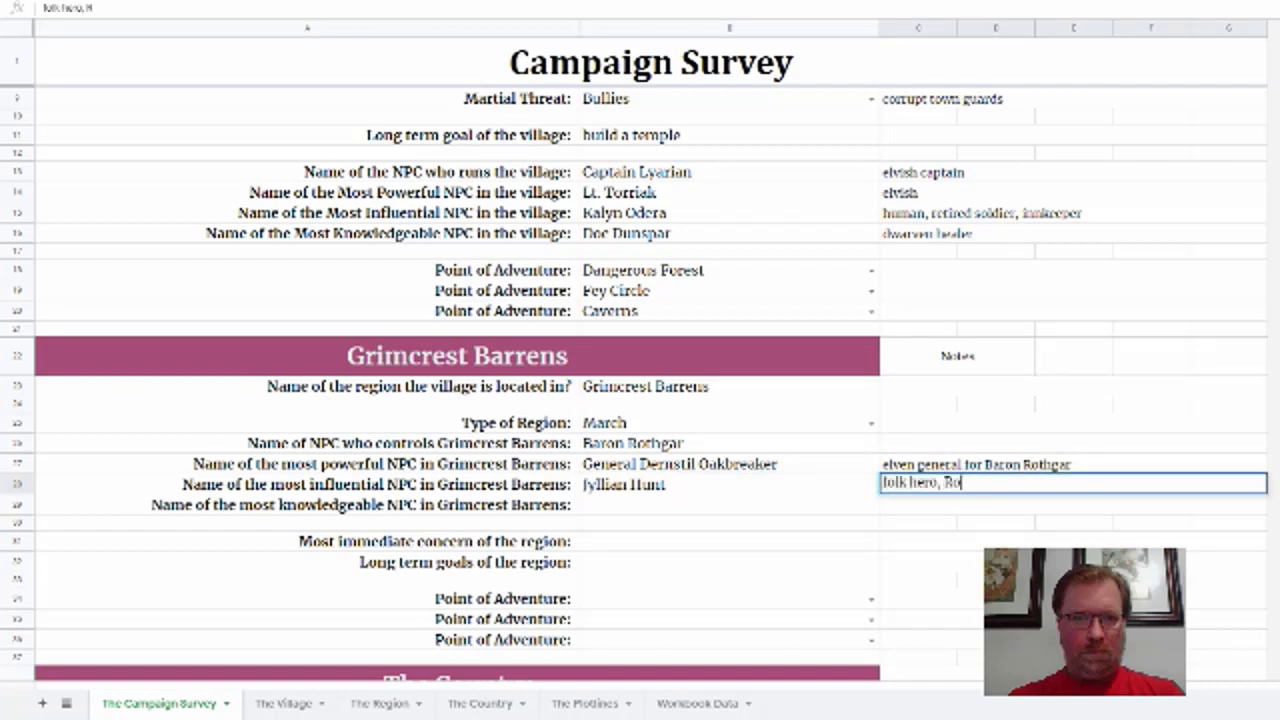
text(bin Hood type)
key(Return)
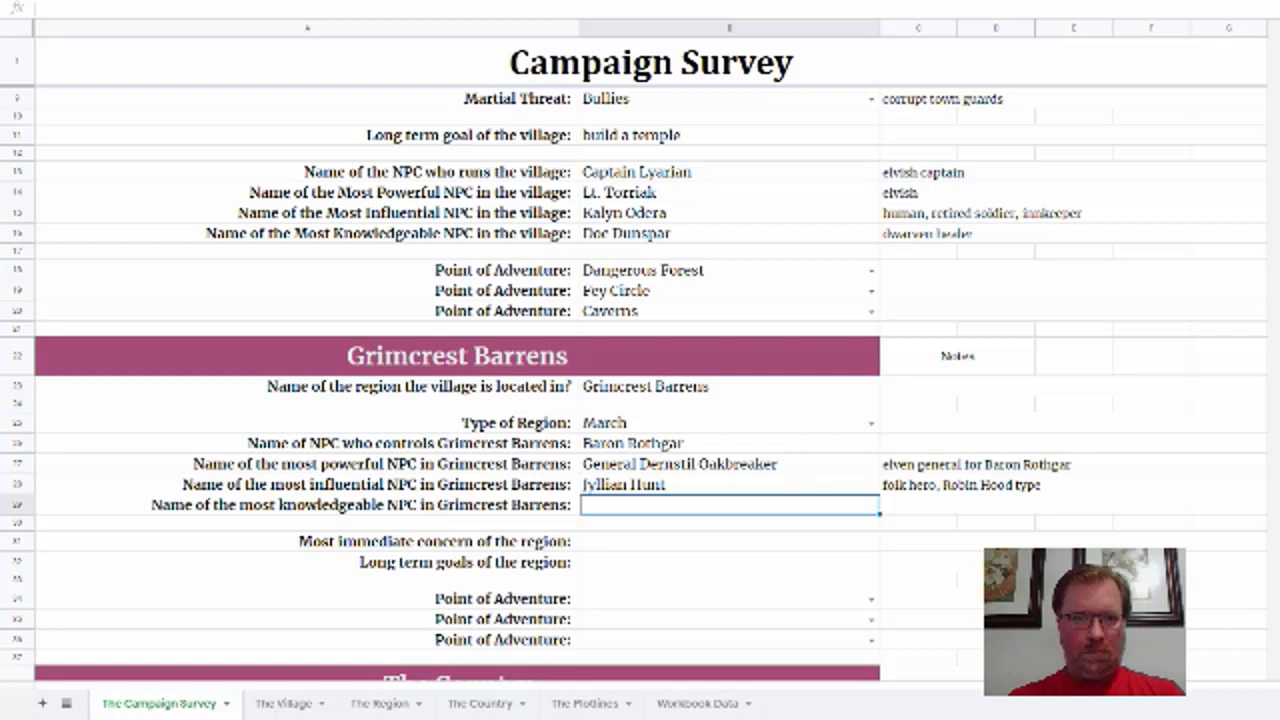
- Enter "Mage Territh Falderon" as the most knowledgeable NPC in Grimcrest Barrens
text(Mage)
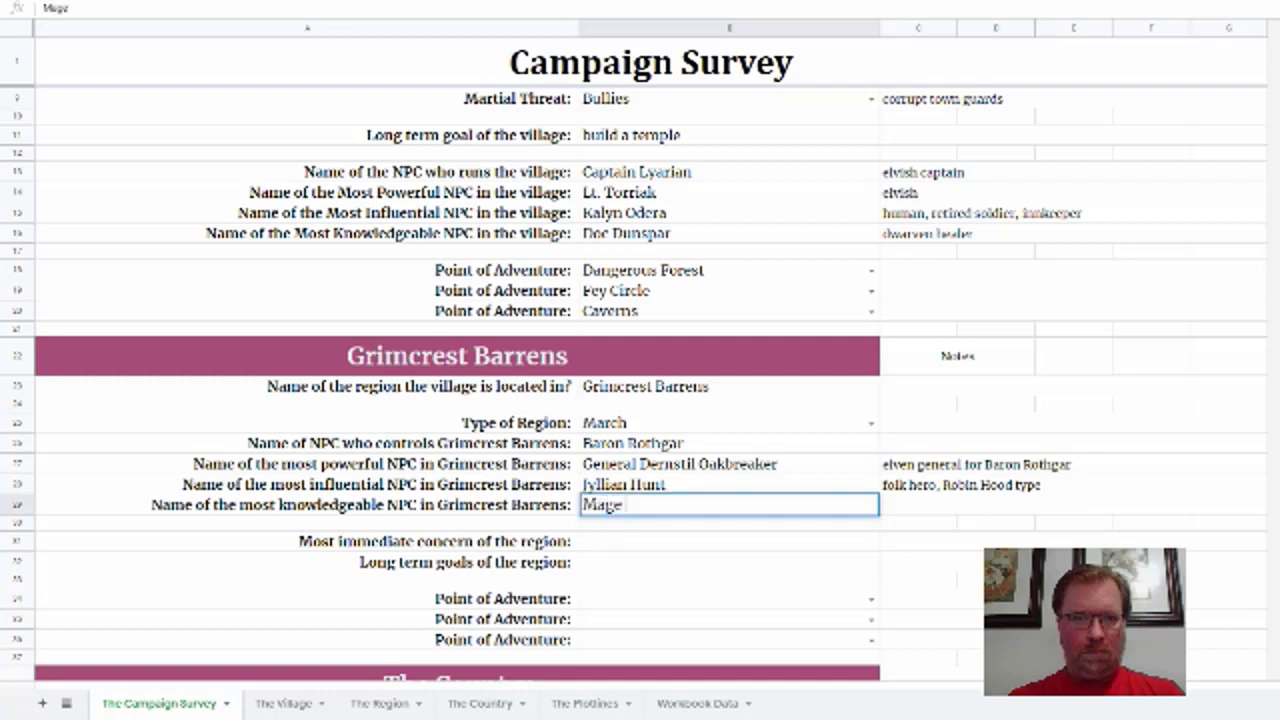
text( Territh)
text(Falderon)
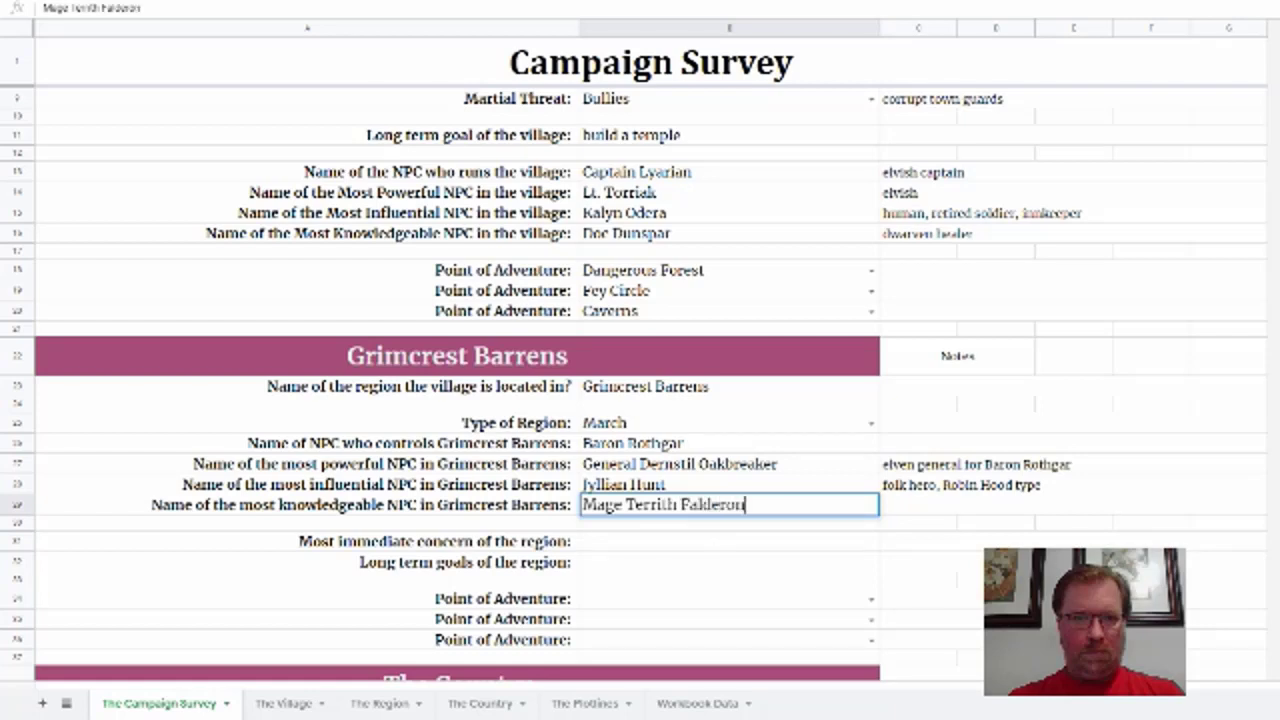
key(Tab)
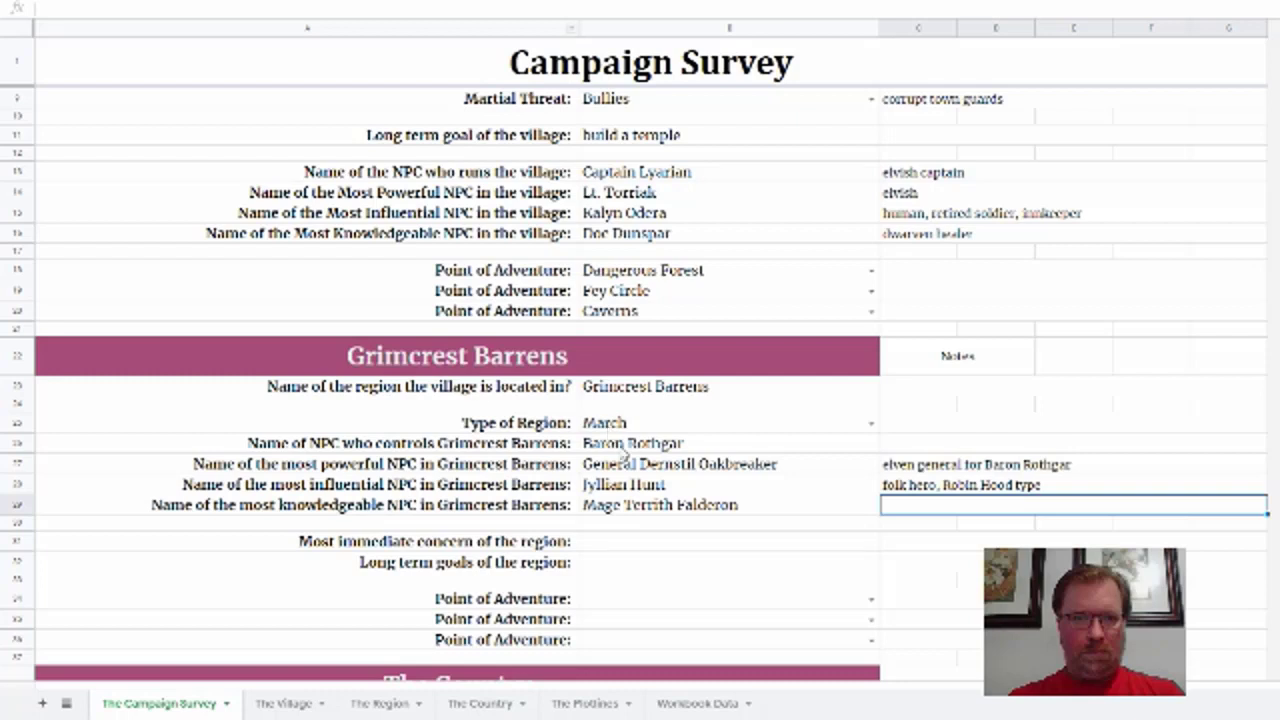
- Enter "Preparing for a Fall festival" as the most immediate concern of the region
click(632, 546)
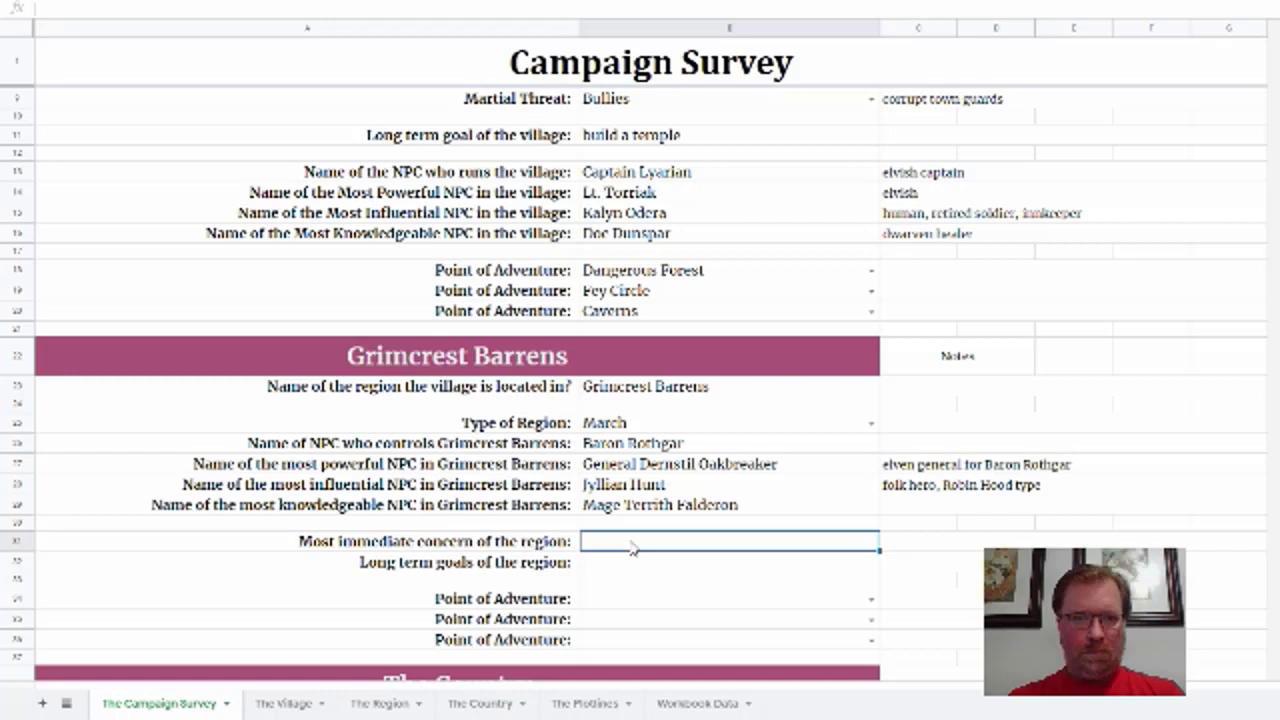
text(Prepi)
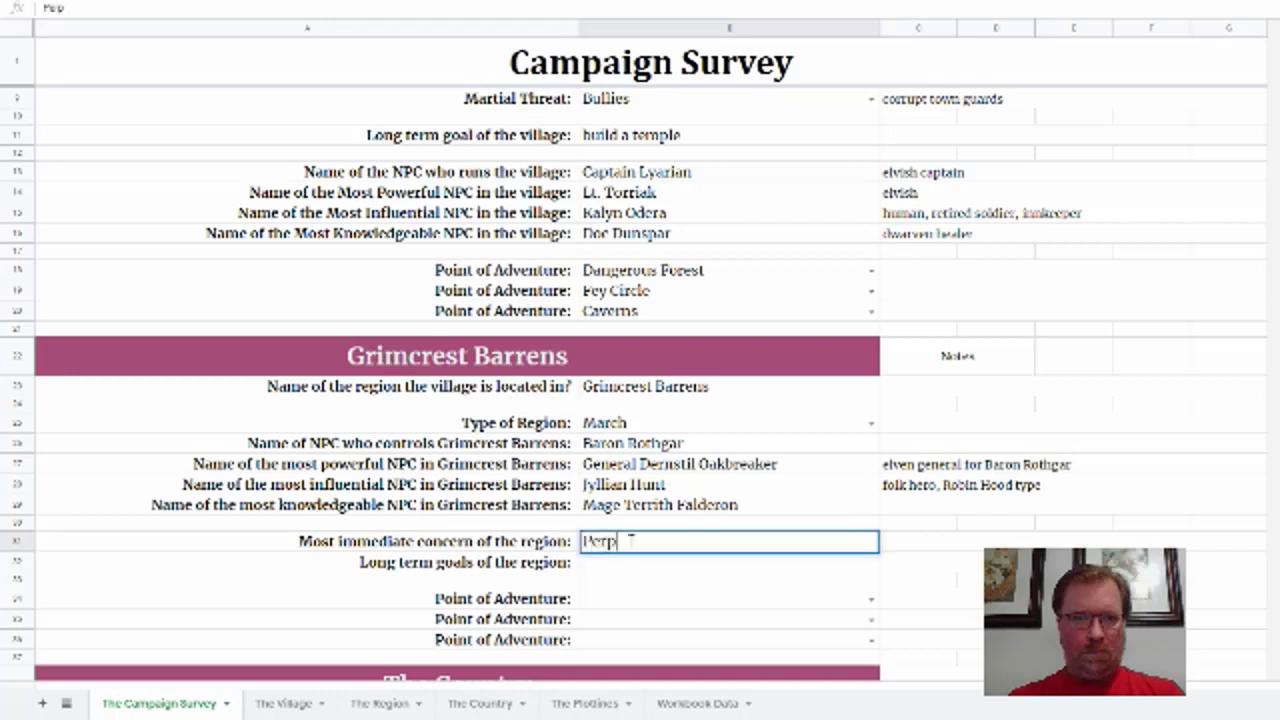
key(BackSpace)
key(BackSpace)
key(BackSpace)
text(pa)
key(BackSpace)
key(BackSpace)
text(eparing for a)
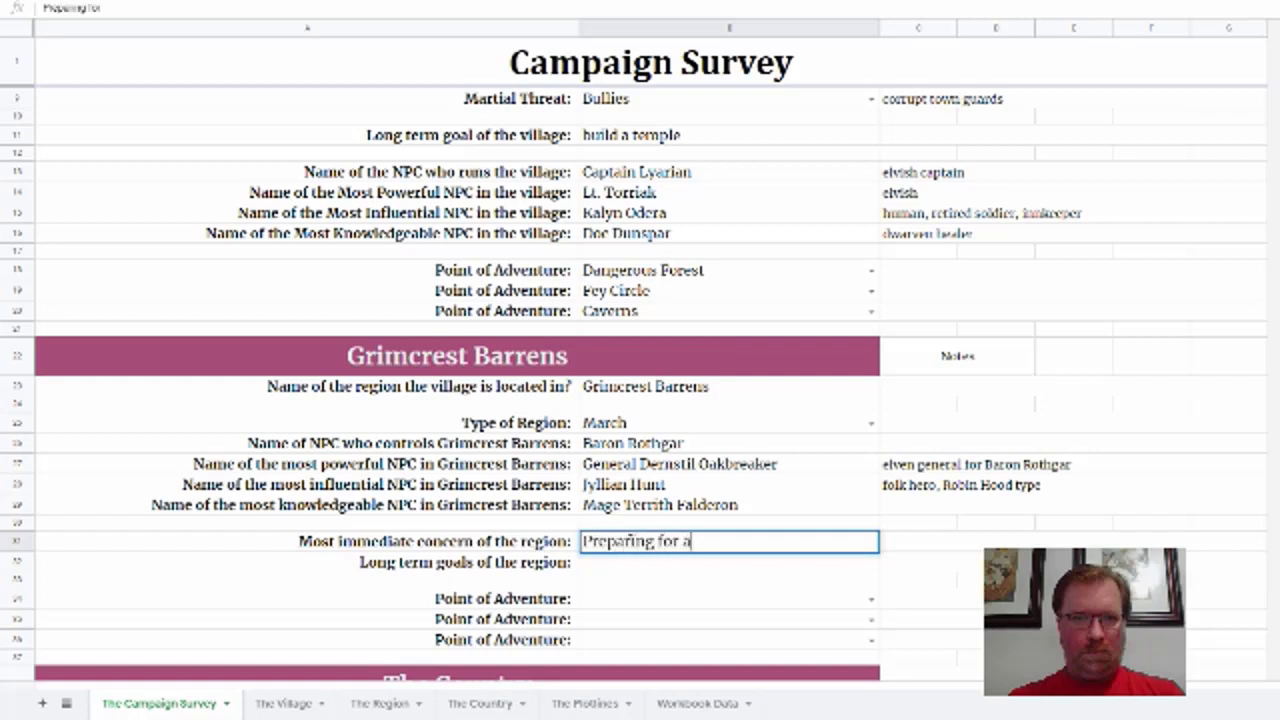
text( Fall festival)
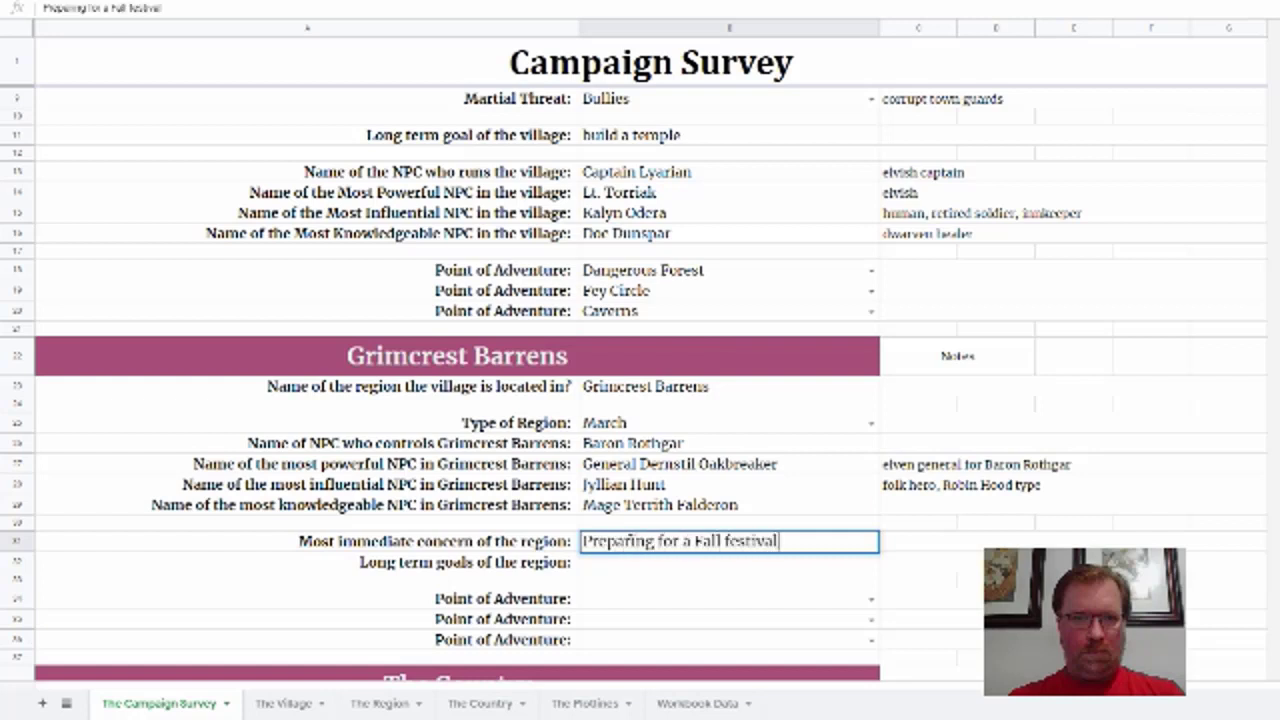
key(Return)
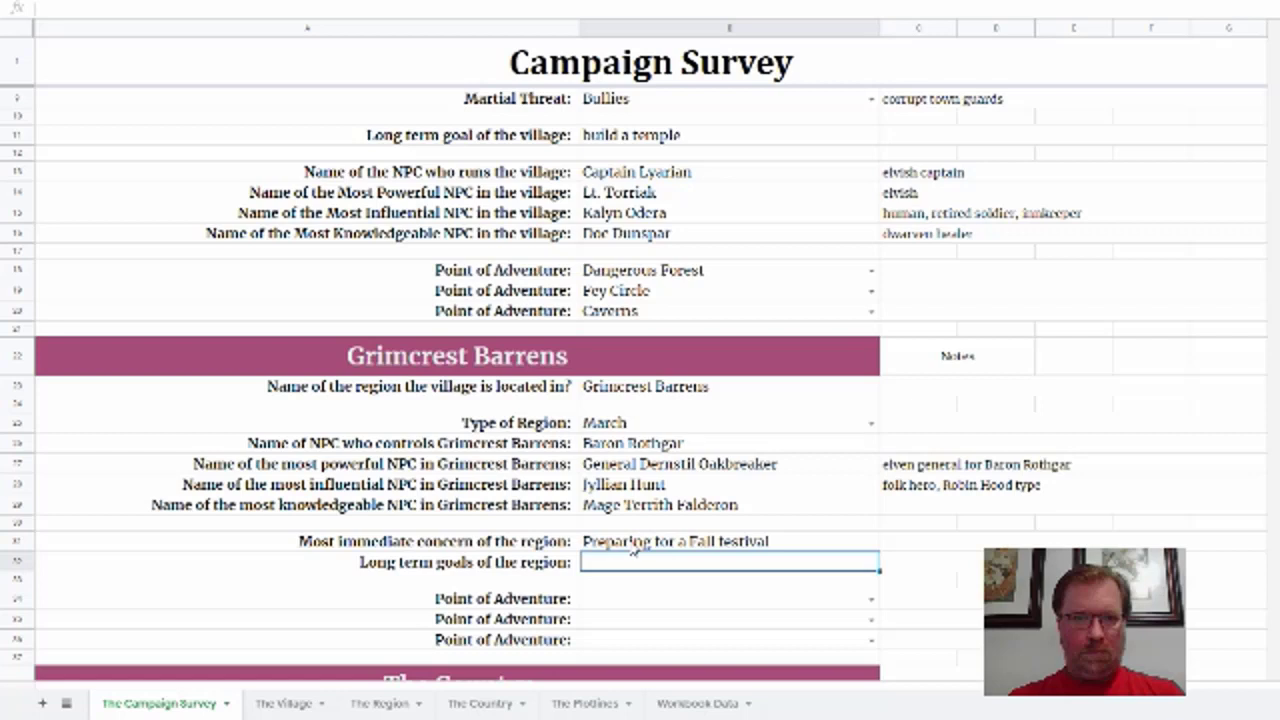
- Enter "foreign nation threatening the region" as the long term goals of the region
text(foregn)
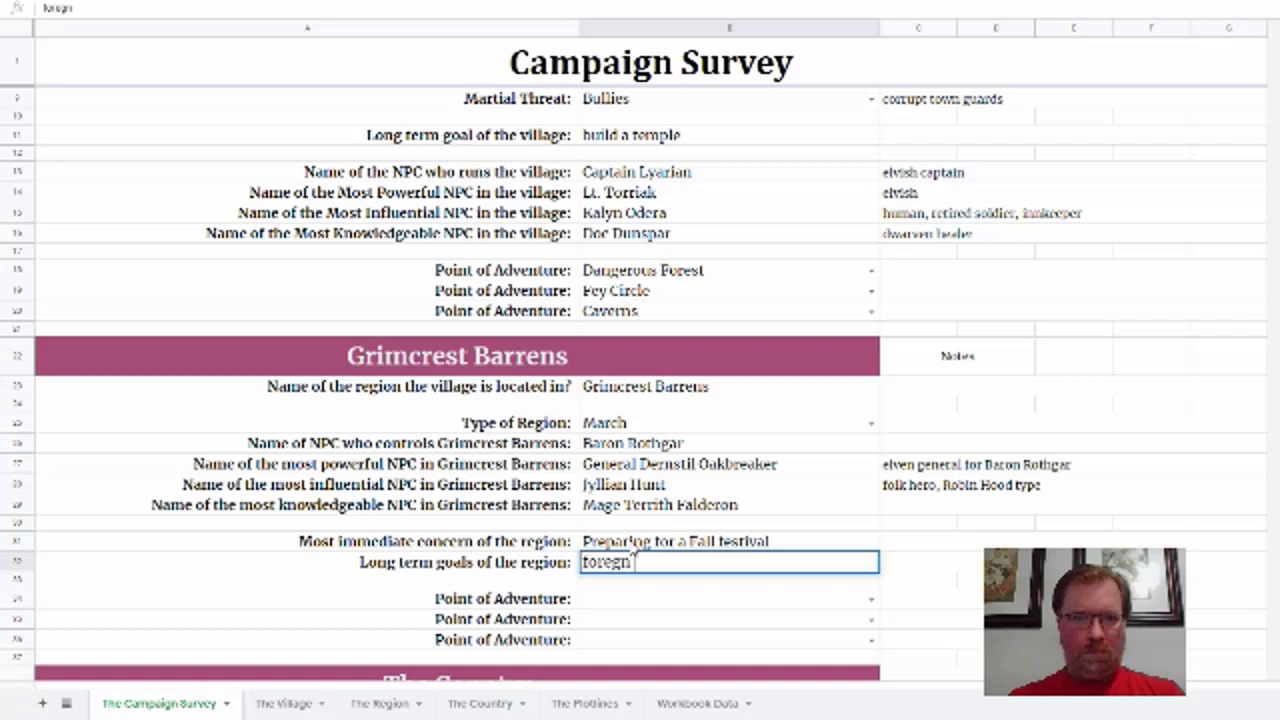
key(BackSpace)
key(BackSpace)
text(ign nation)
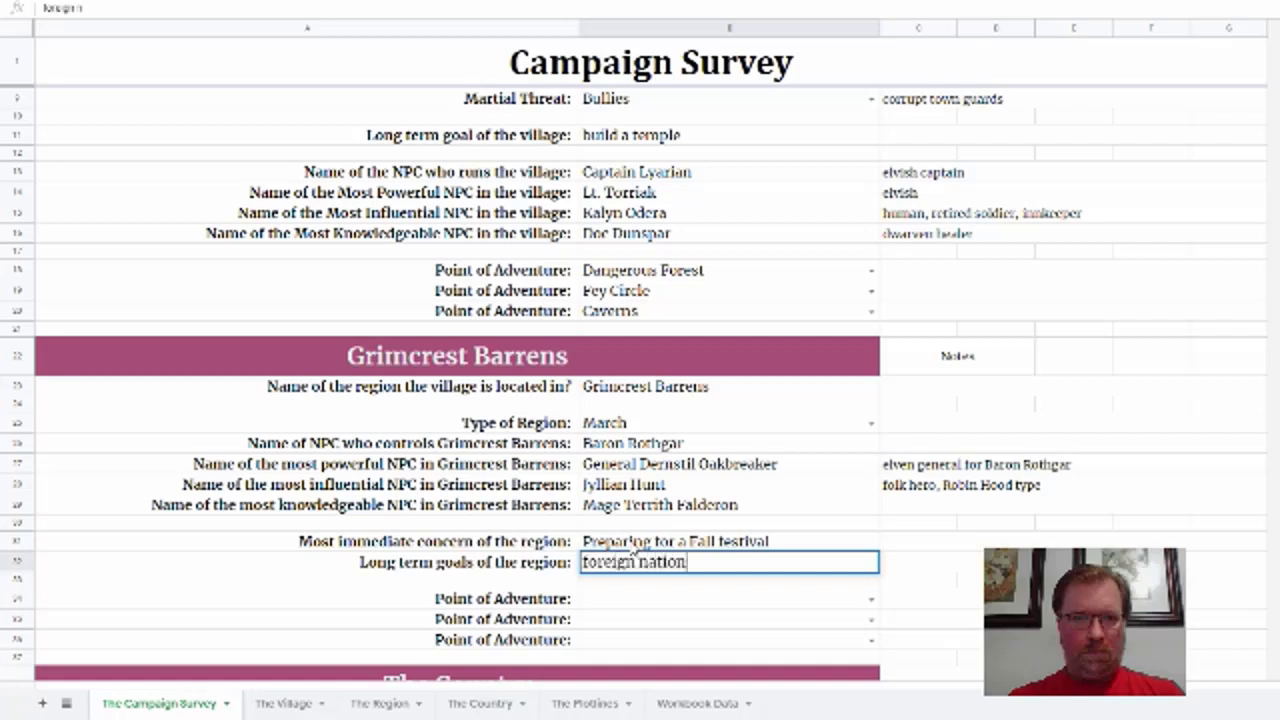
text( threatening )
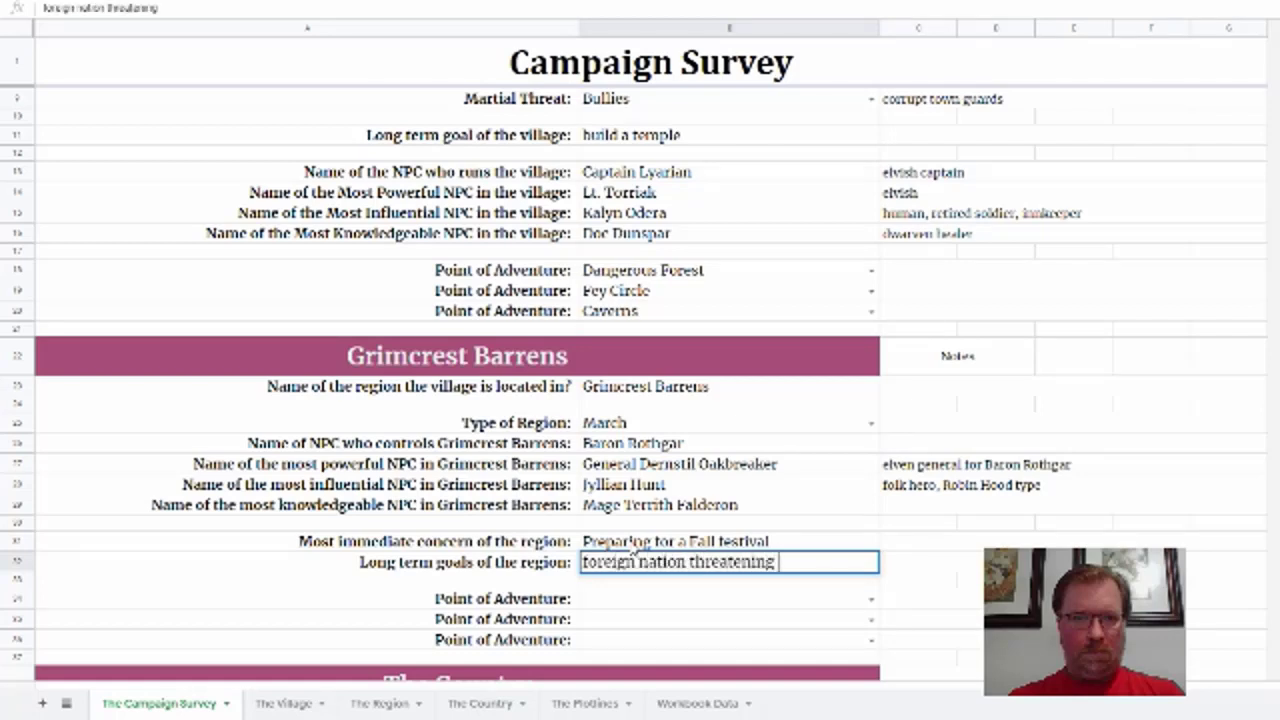
text(the region)
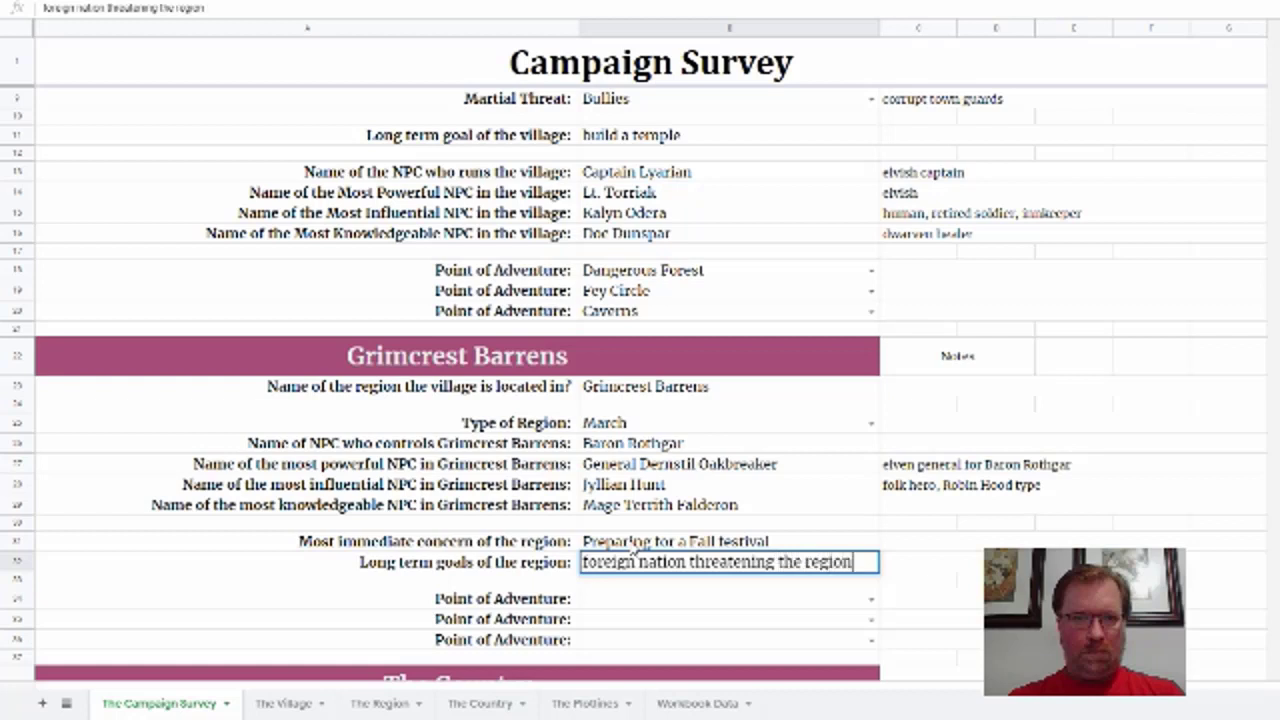
key(Return)
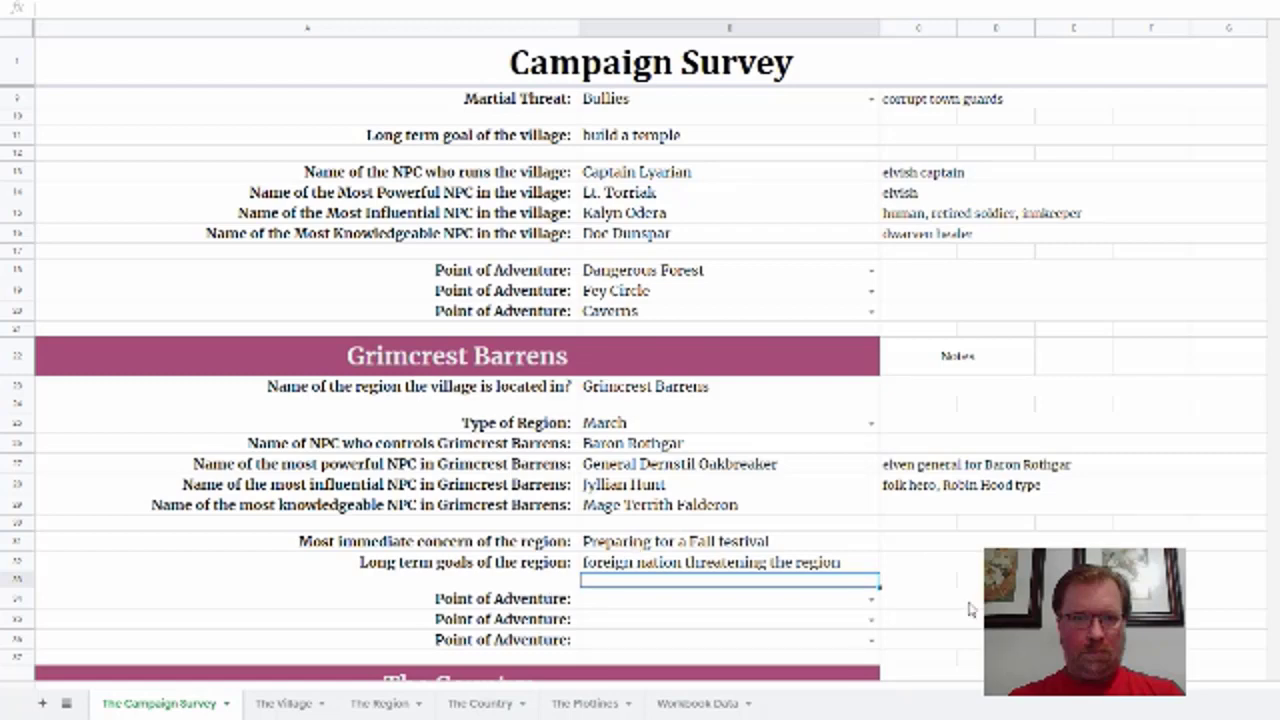
scroll(970, 608, down, 2)
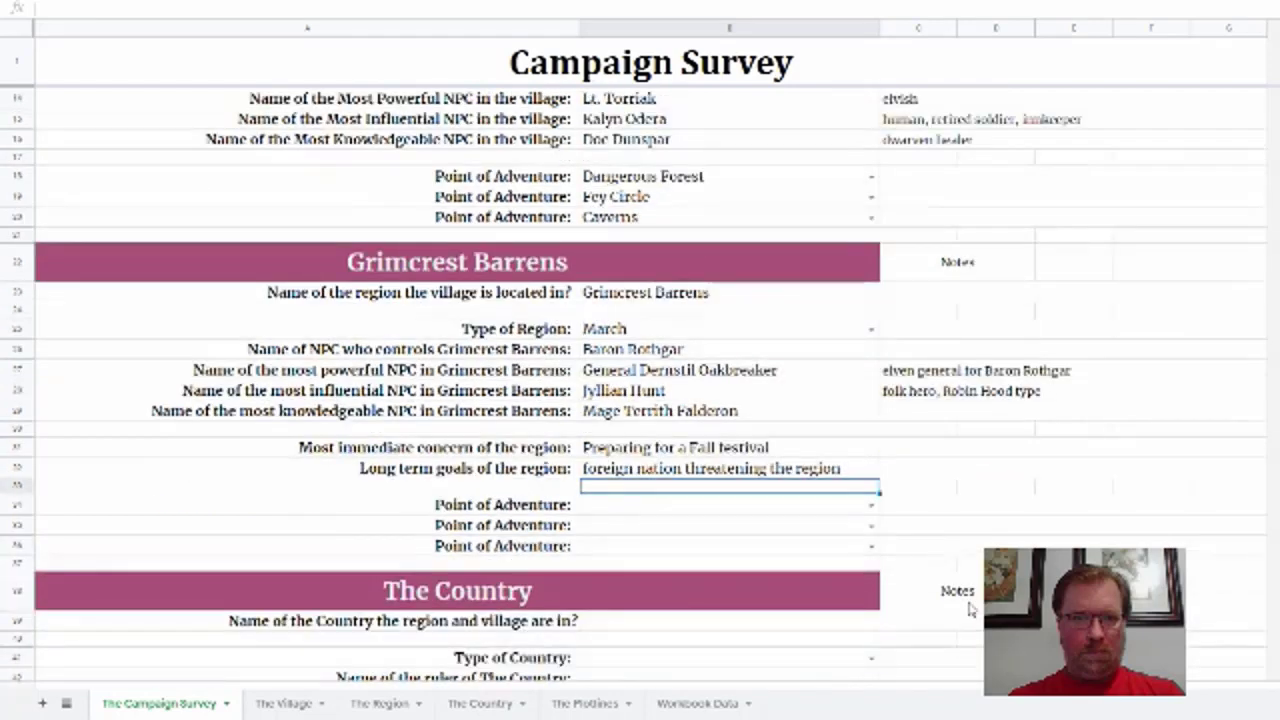
click(592, 508)
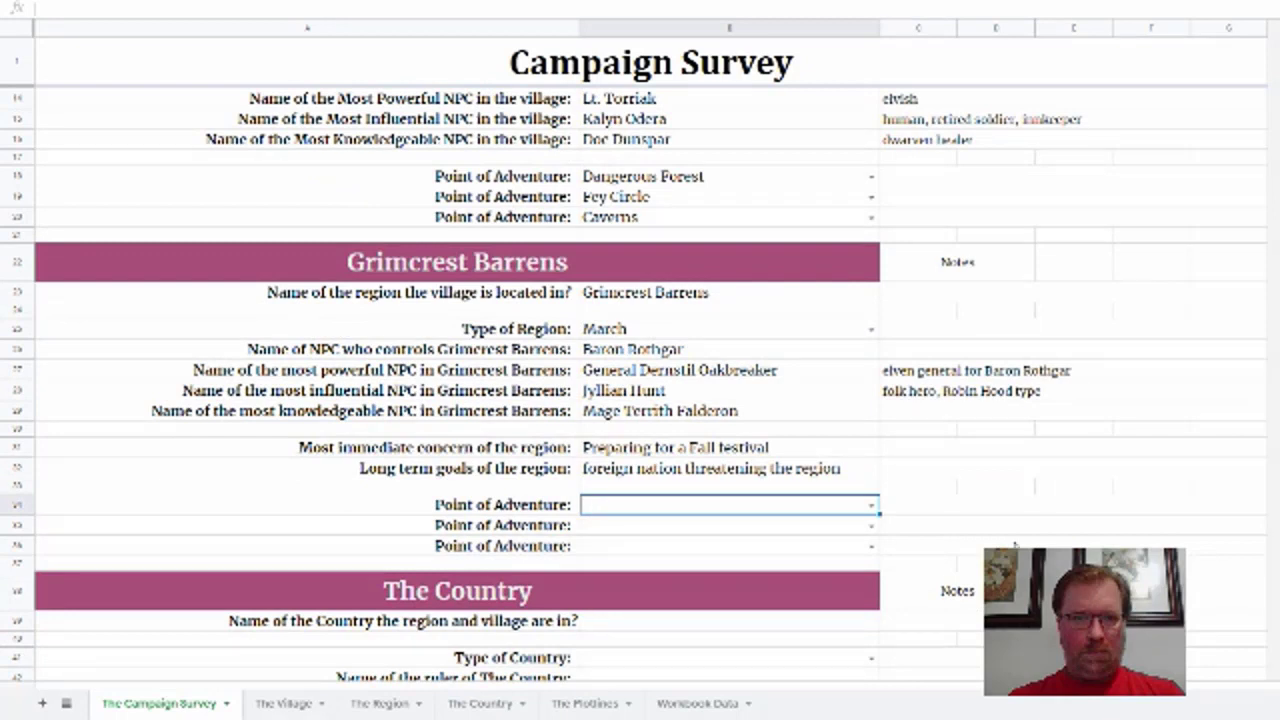
scroll(1015, 544, down, 1)
scroll(1015, 544, down, 1)
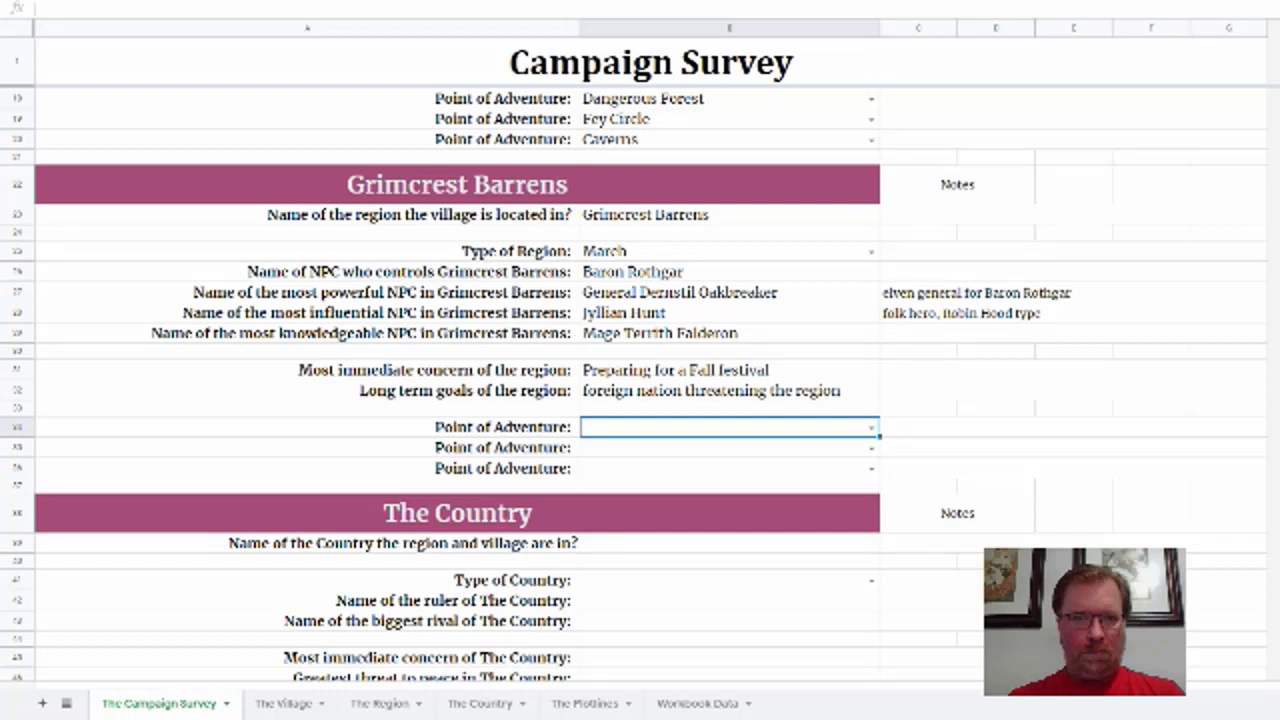
click(871, 428)
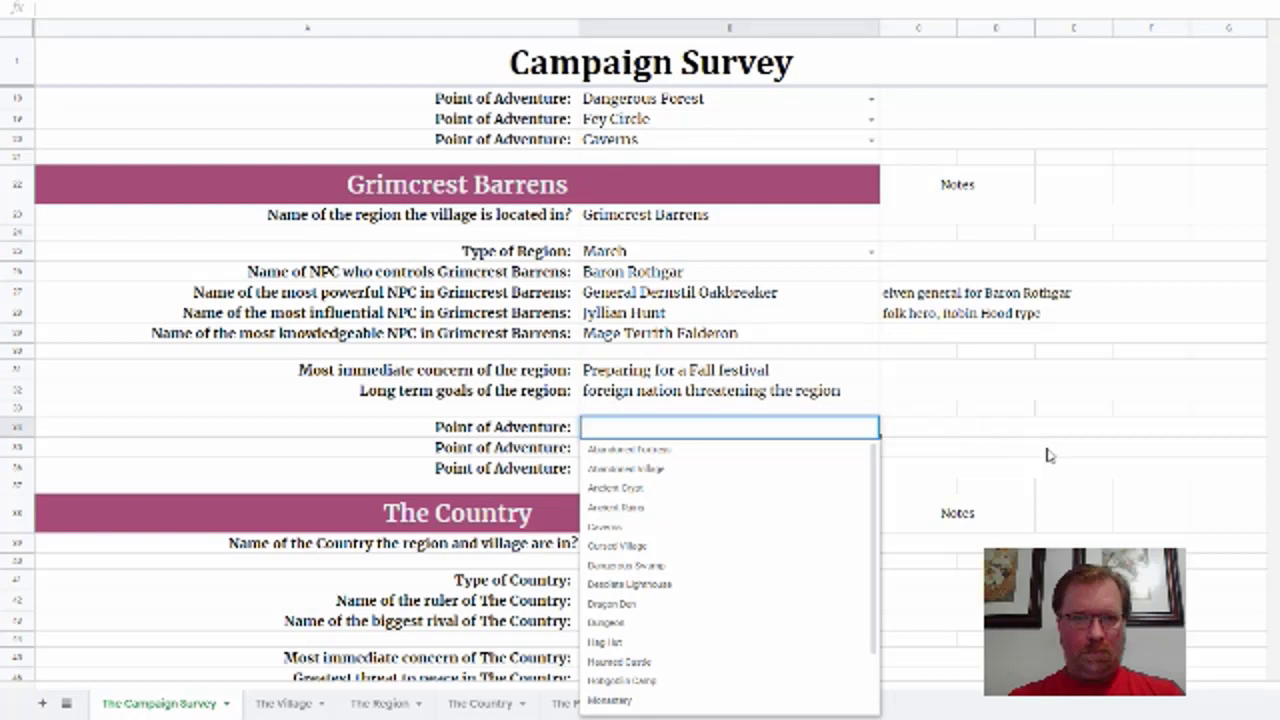
scroll(1048, 455, up, 1)
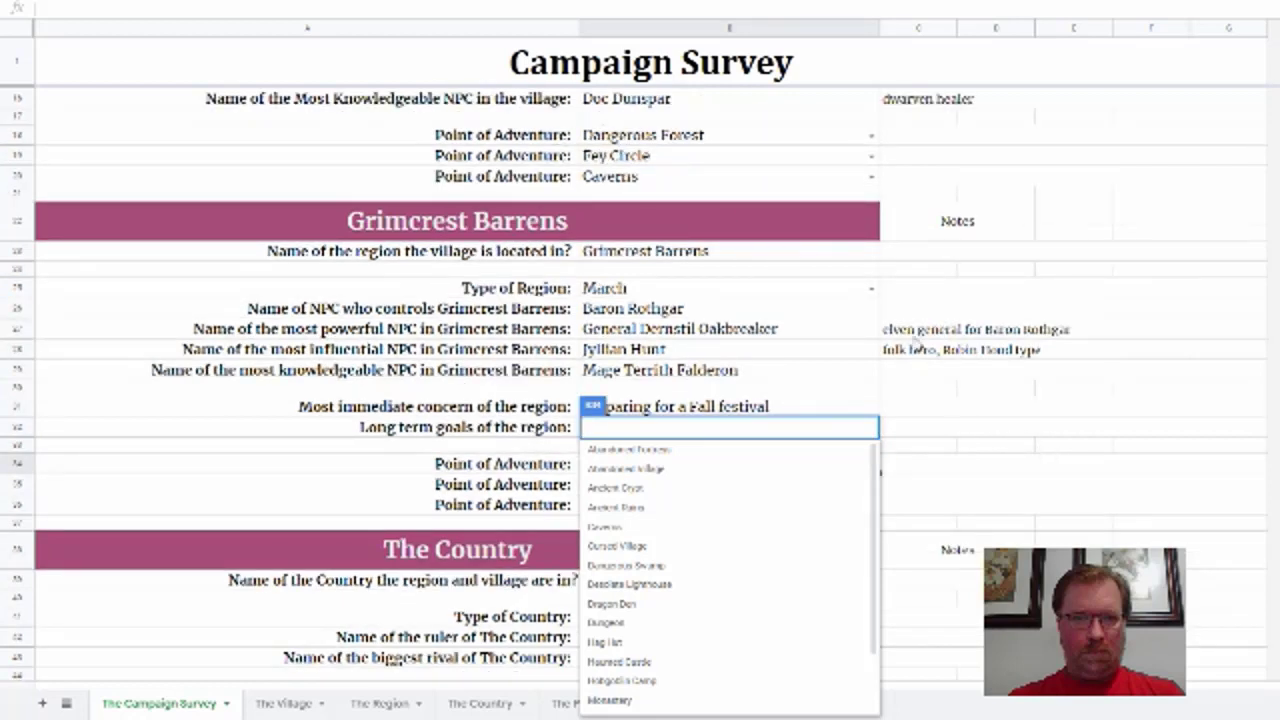
scroll(981, 486, down, 1)
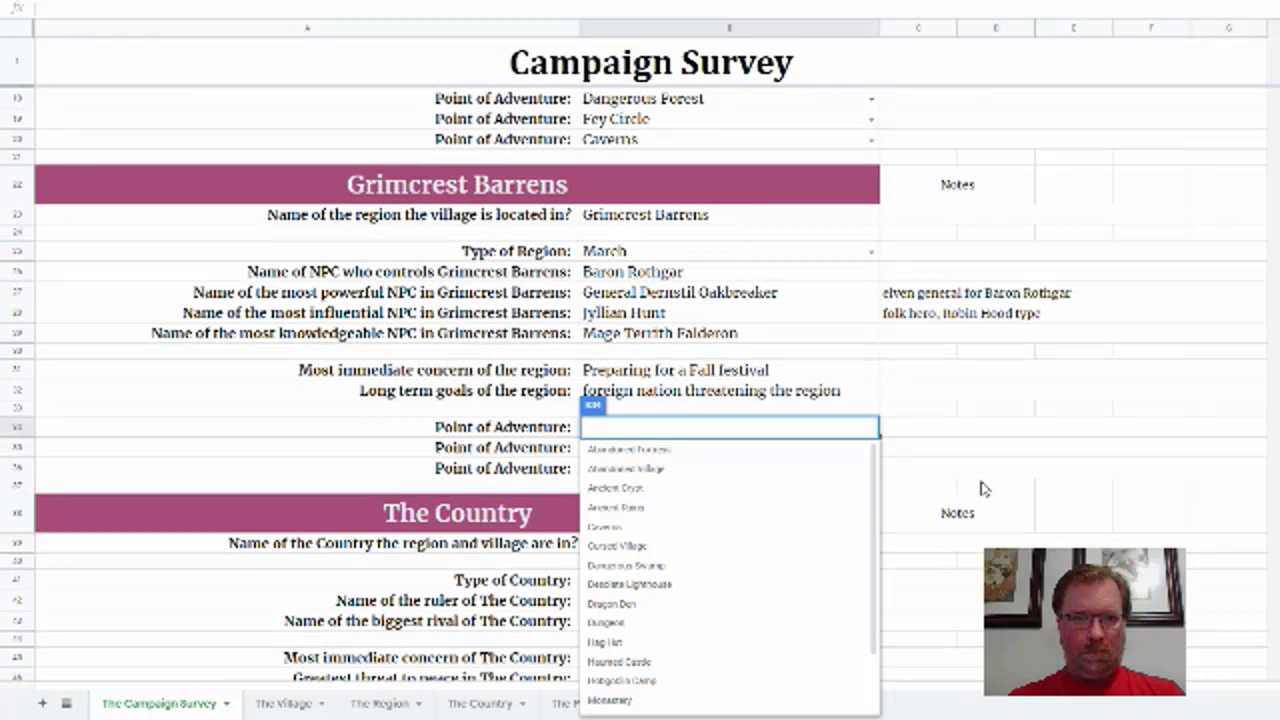
click(982, 470)
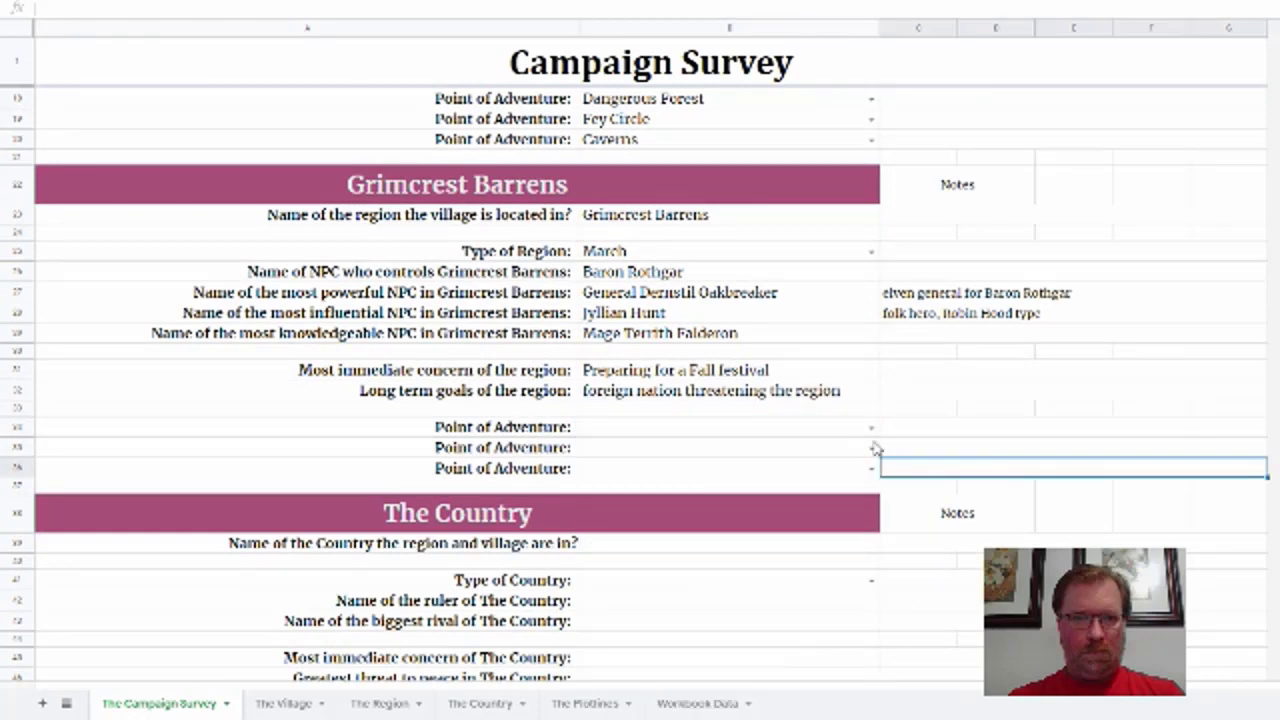
- Set the first Point of Adventure for Grimcrest Barrens to Ancient Ruins
click(866, 428)
click(869, 431)
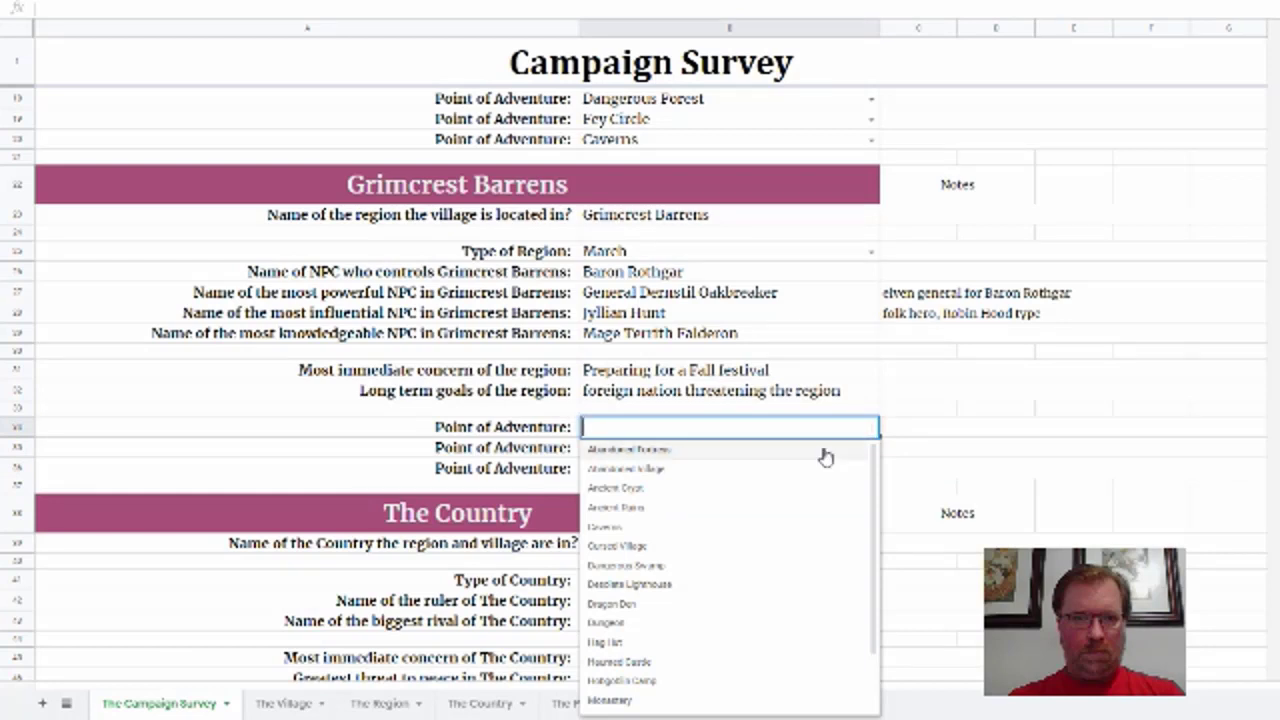
click(632, 508)
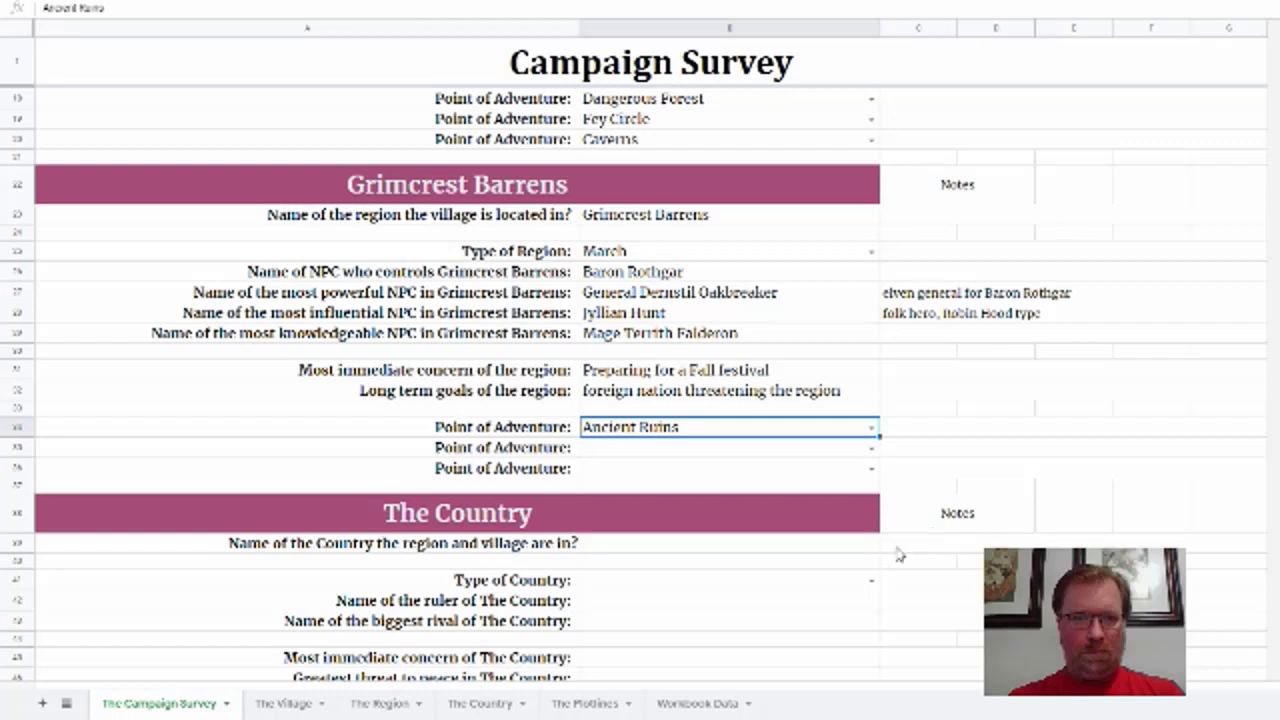
- Set the second Point of Adventure for Grimcrest Barrens to Dragon Den and the third to Monastery
click(871, 447)
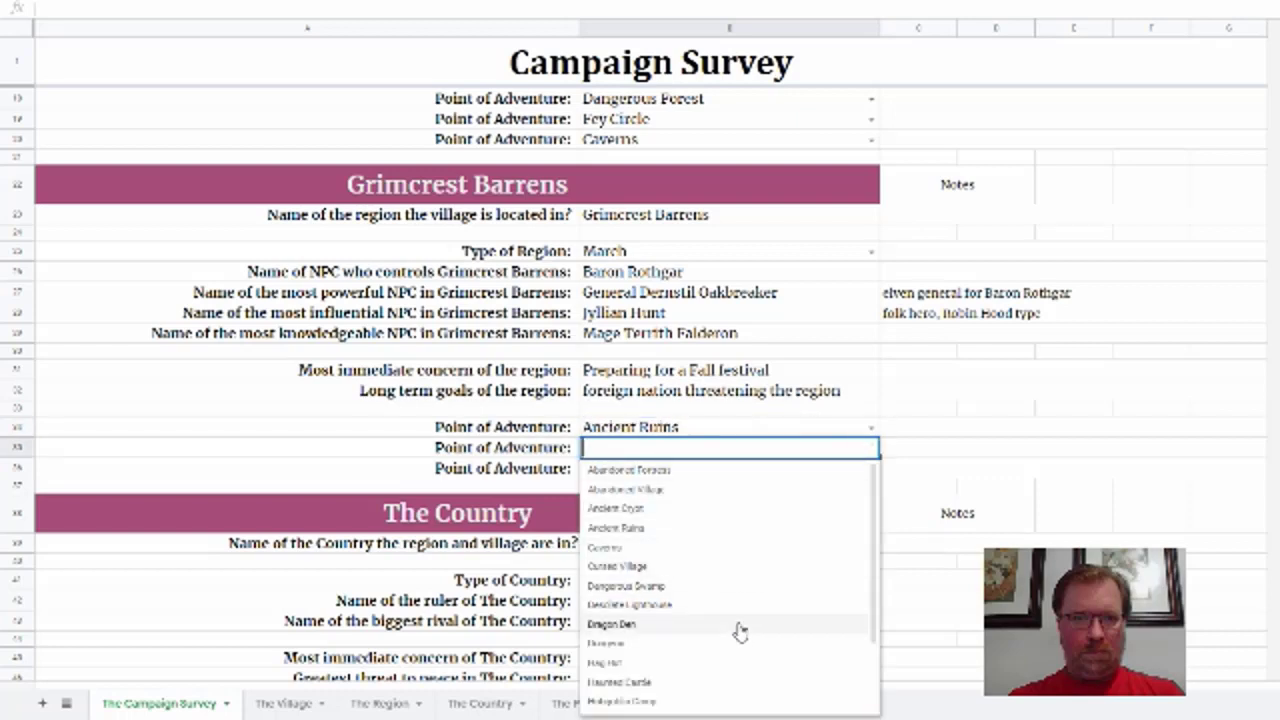
click(611, 624)
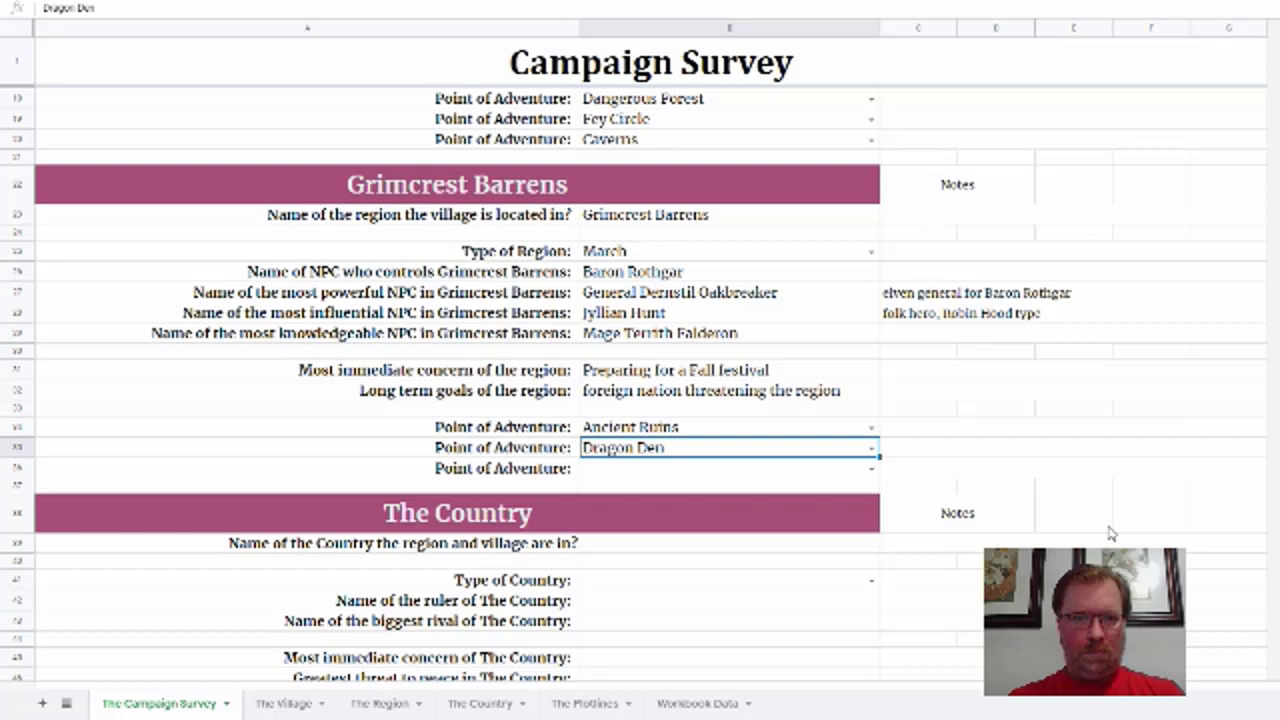
click(871, 472)
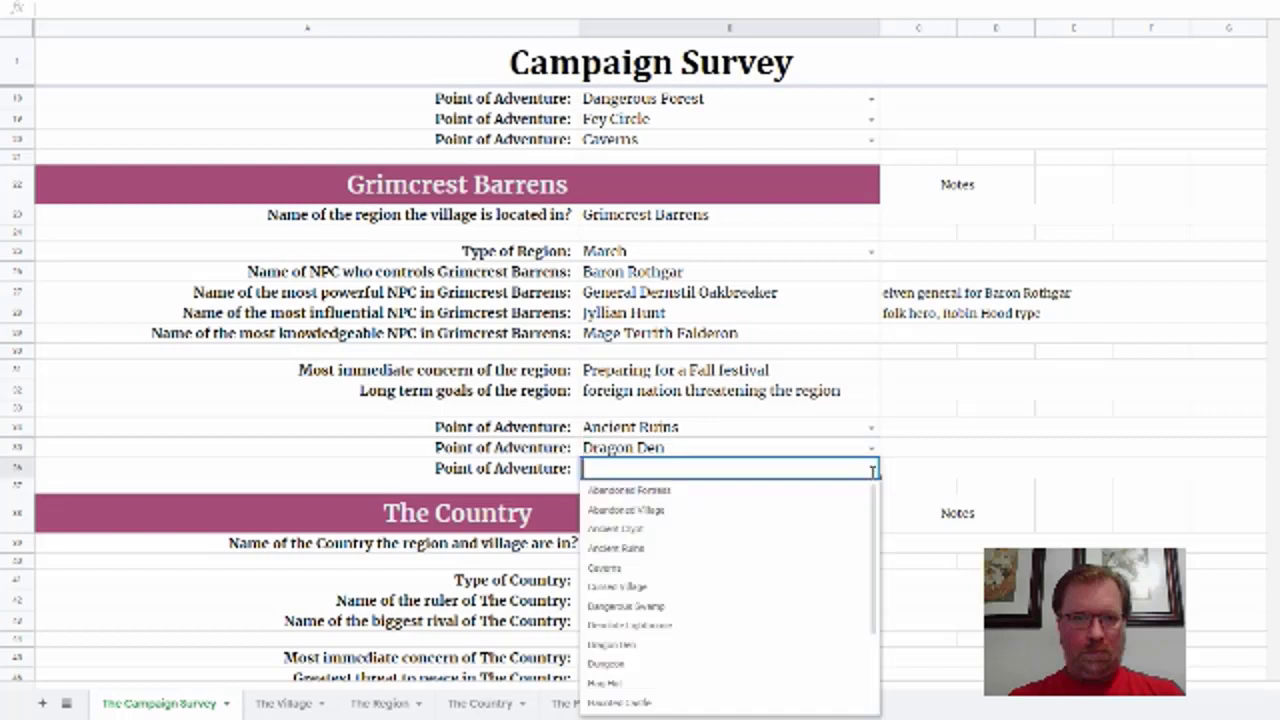
scroll(825, 527, down, 3)
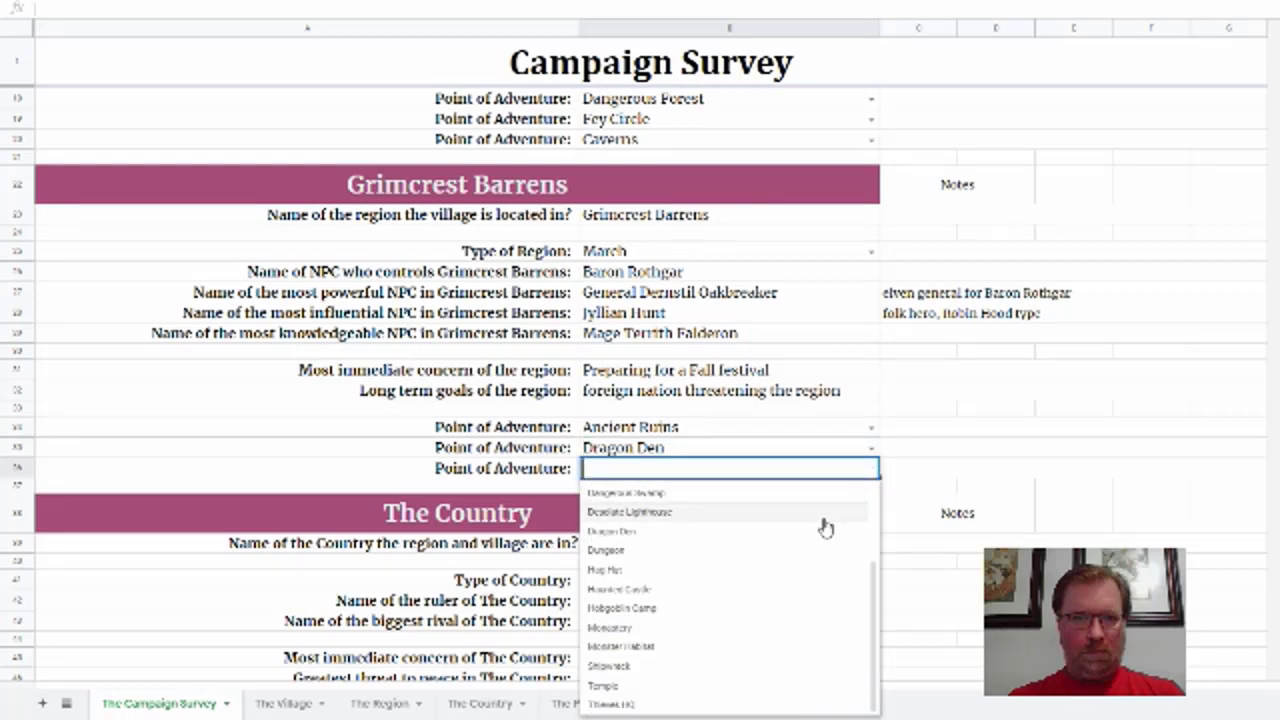
click(727, 630)
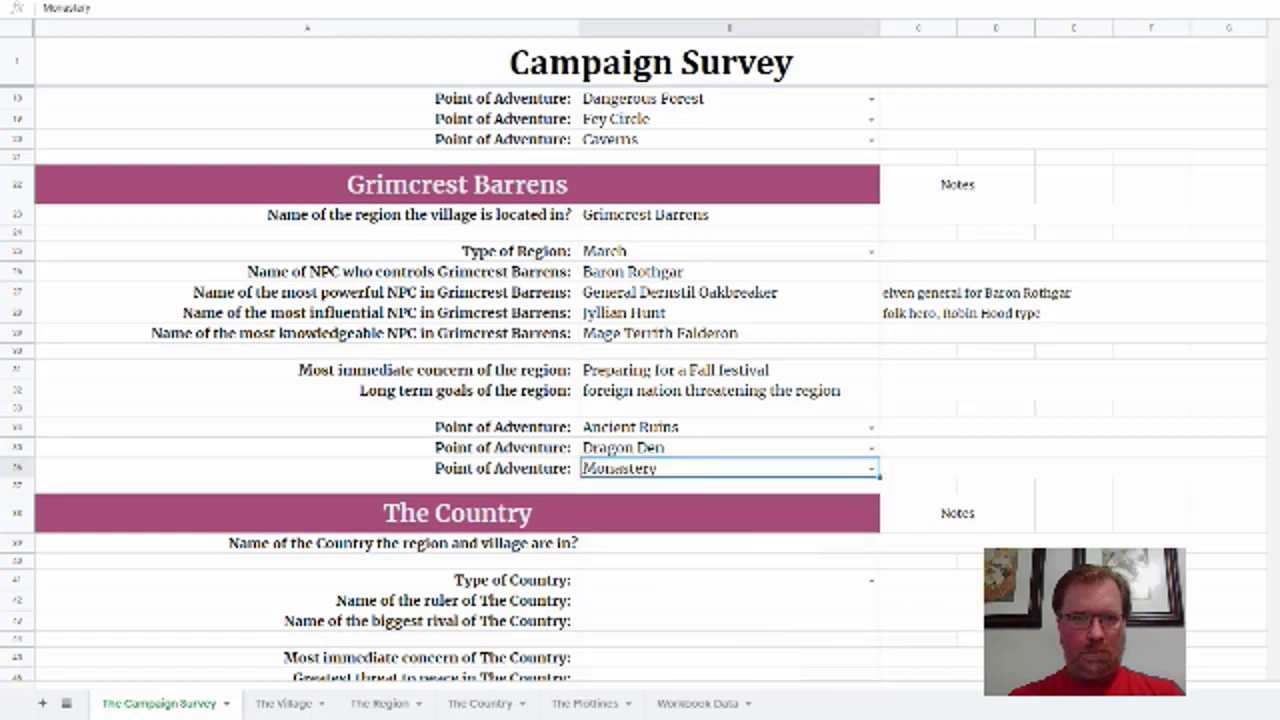